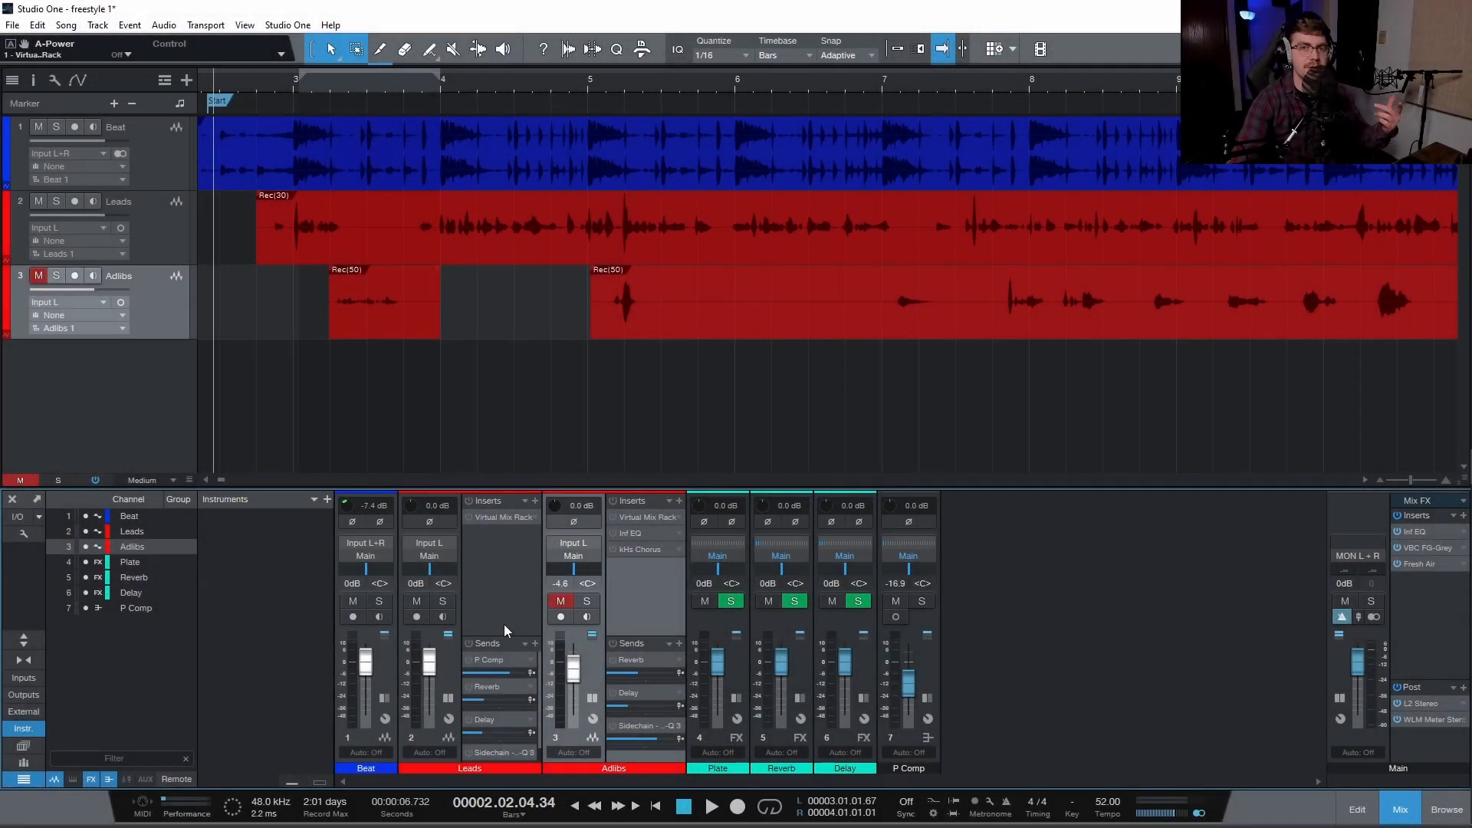
# Enable the Virtual Channel and Gate:Classic modules in the Leads track's Virtual Mix Rack and audition the vocal.
pyautogui.click(500, 519)
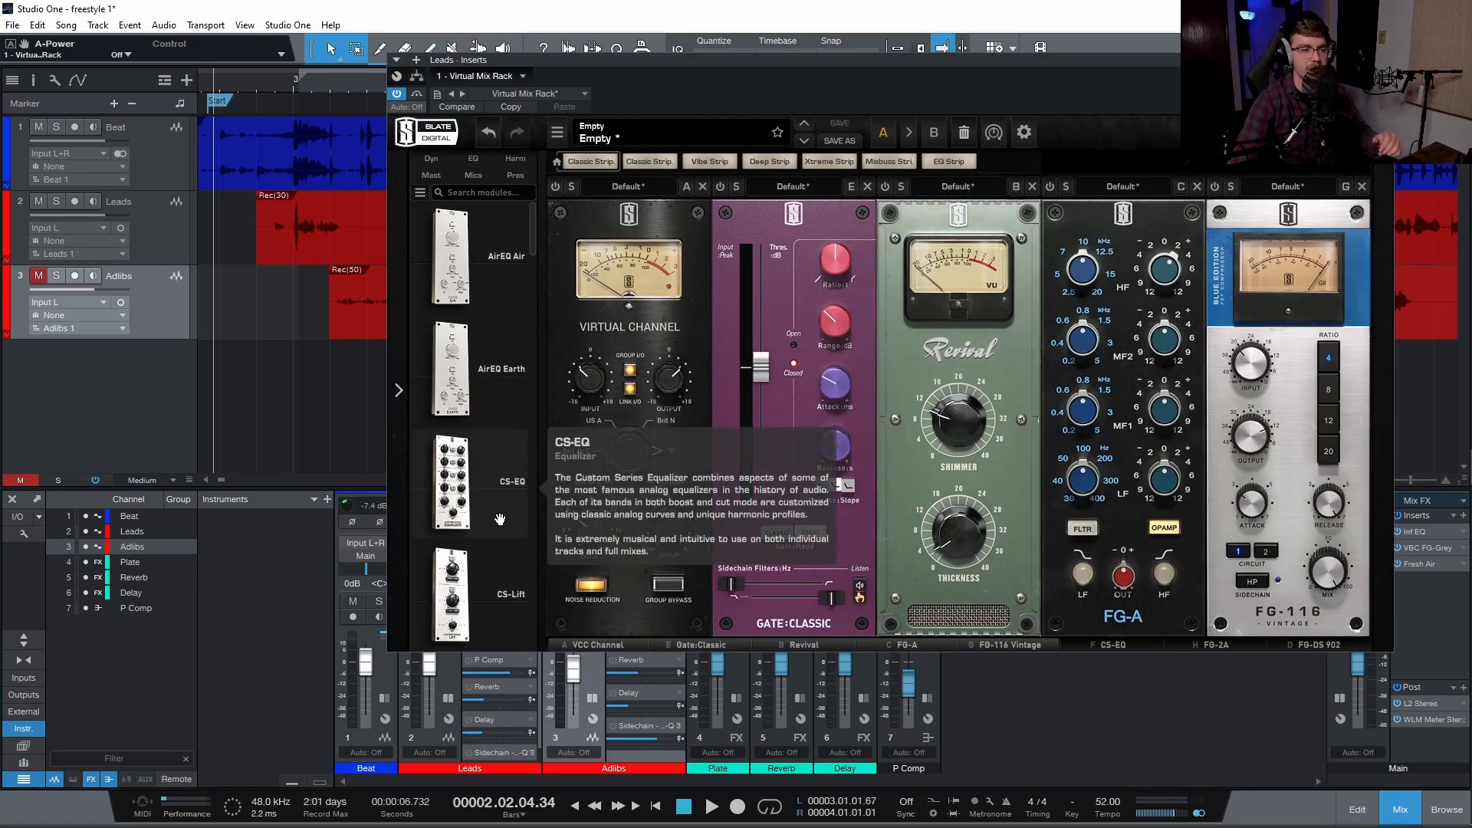
pyautogui.click(556, 189)
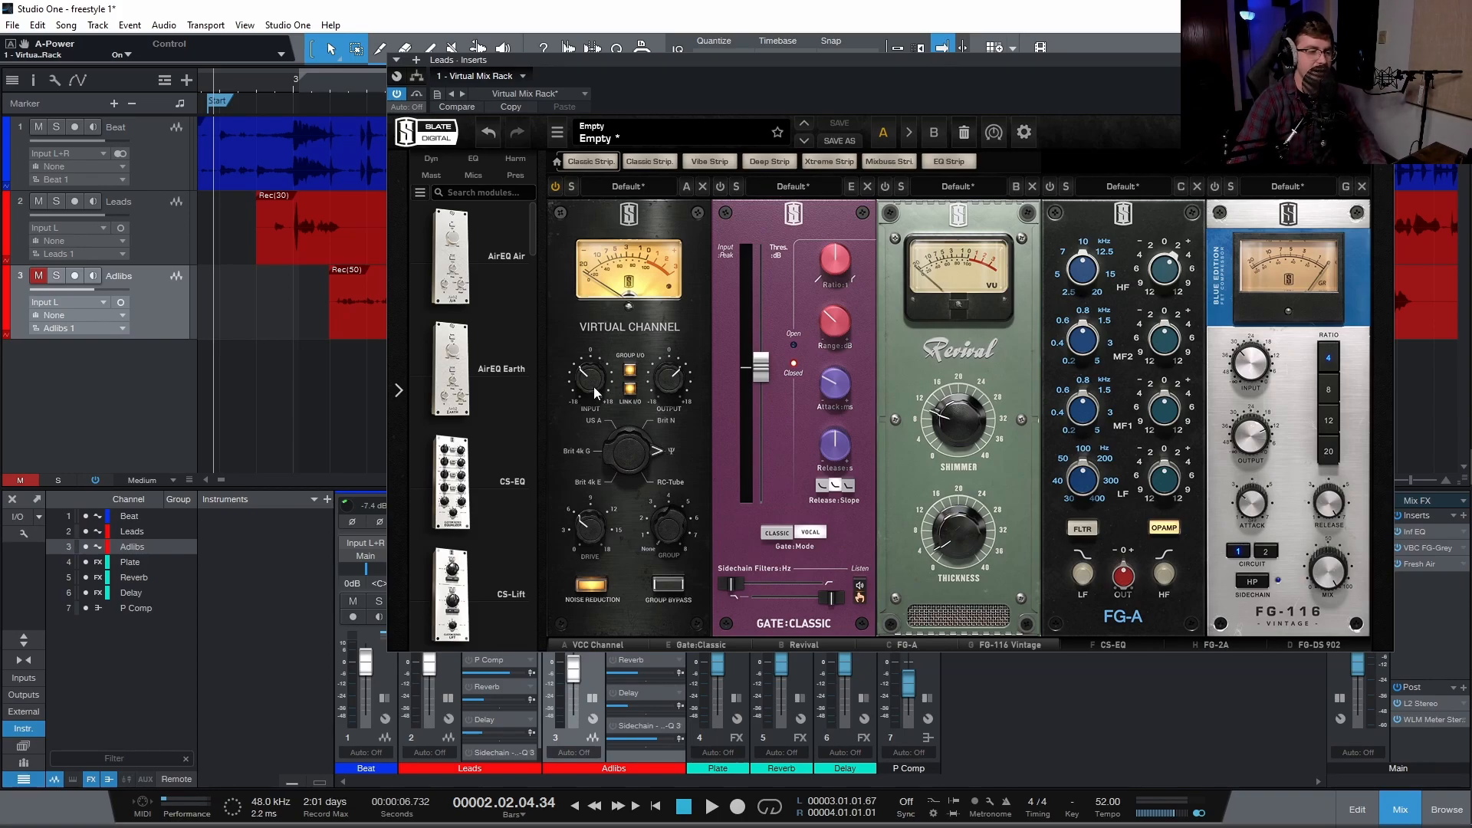
pyautogui.moveTo(591, 384)
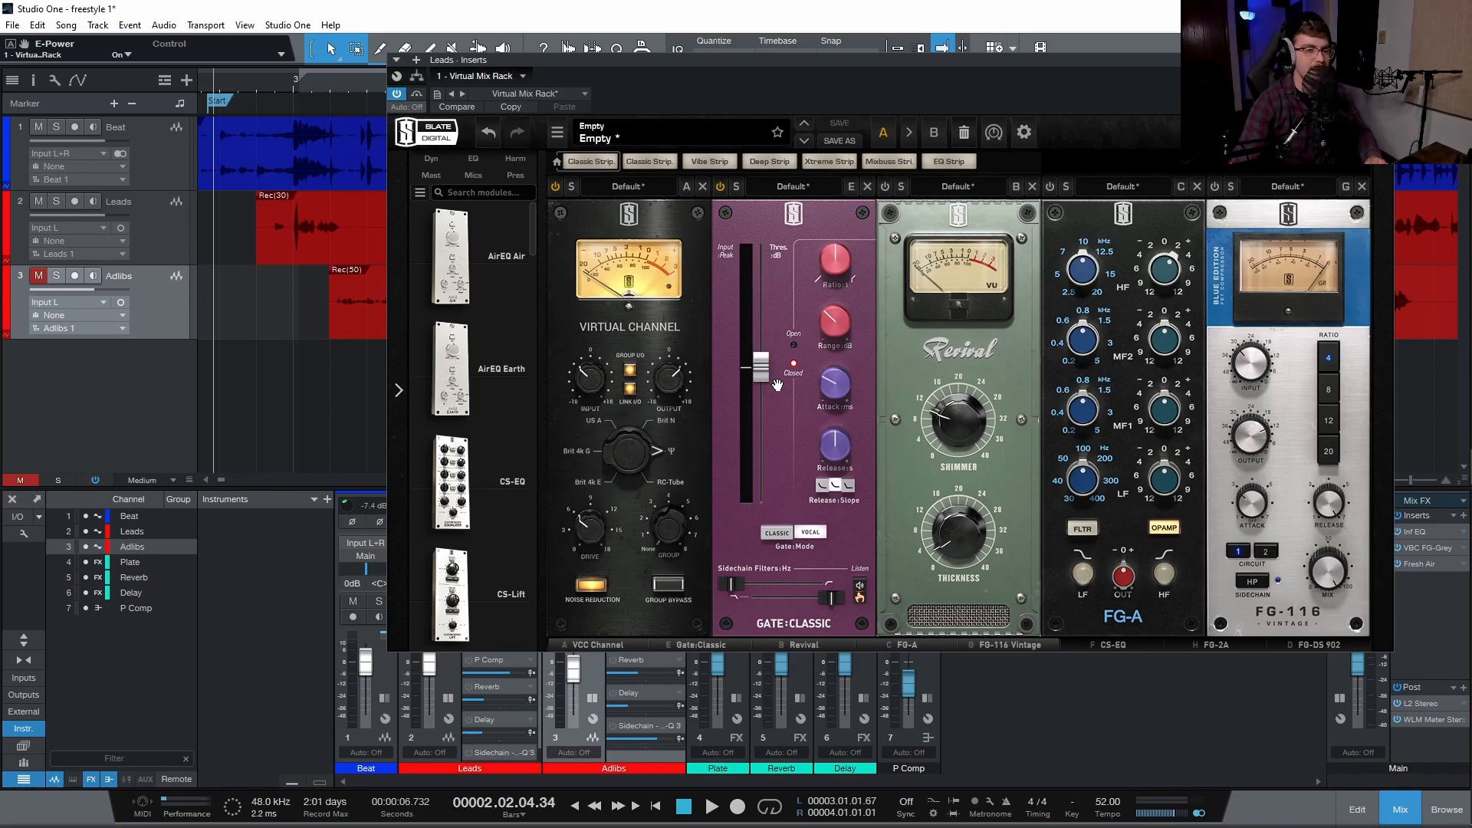
pyautogui.press('space')
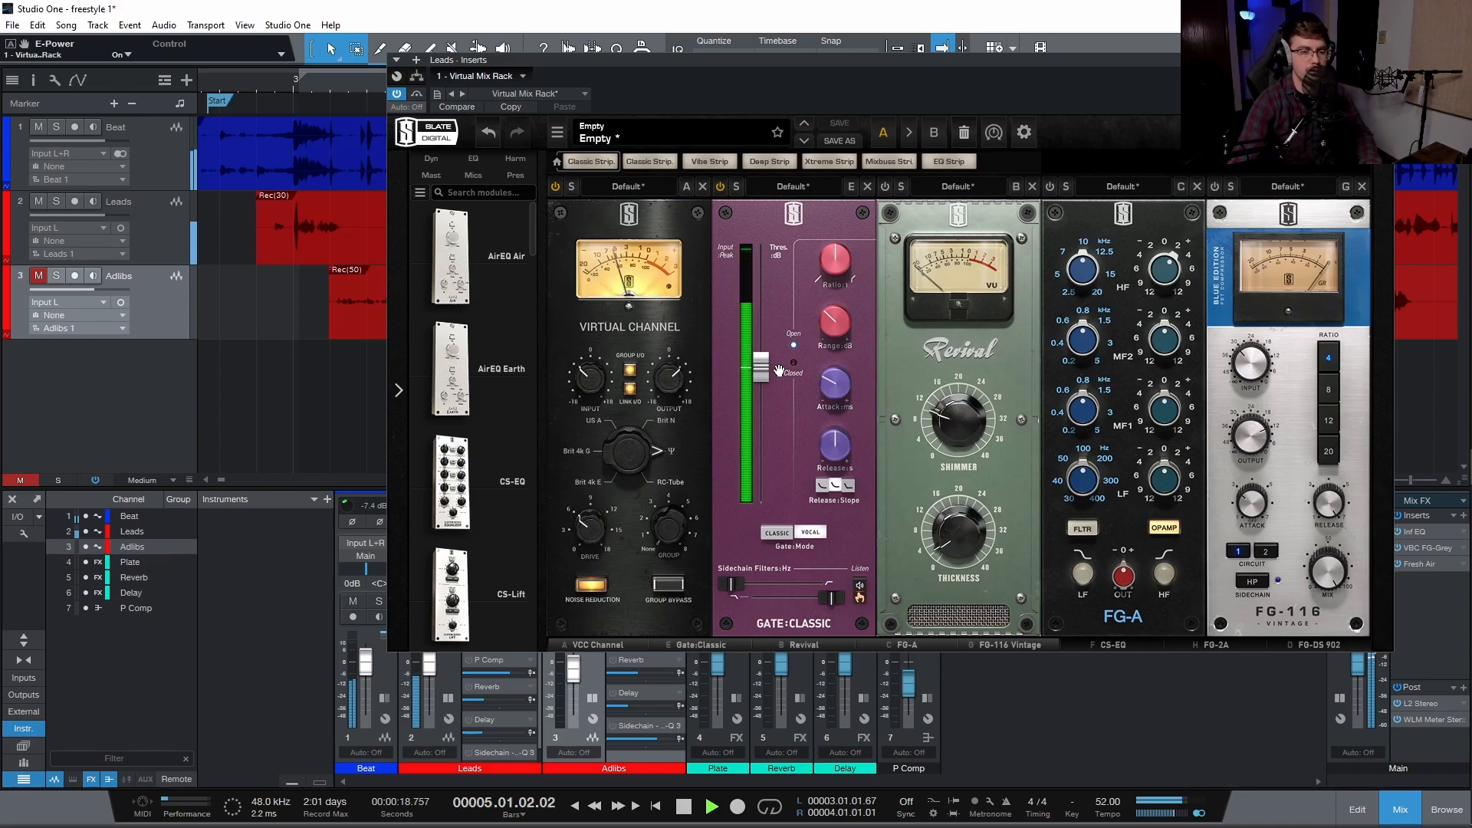
pyautogui.press('space')
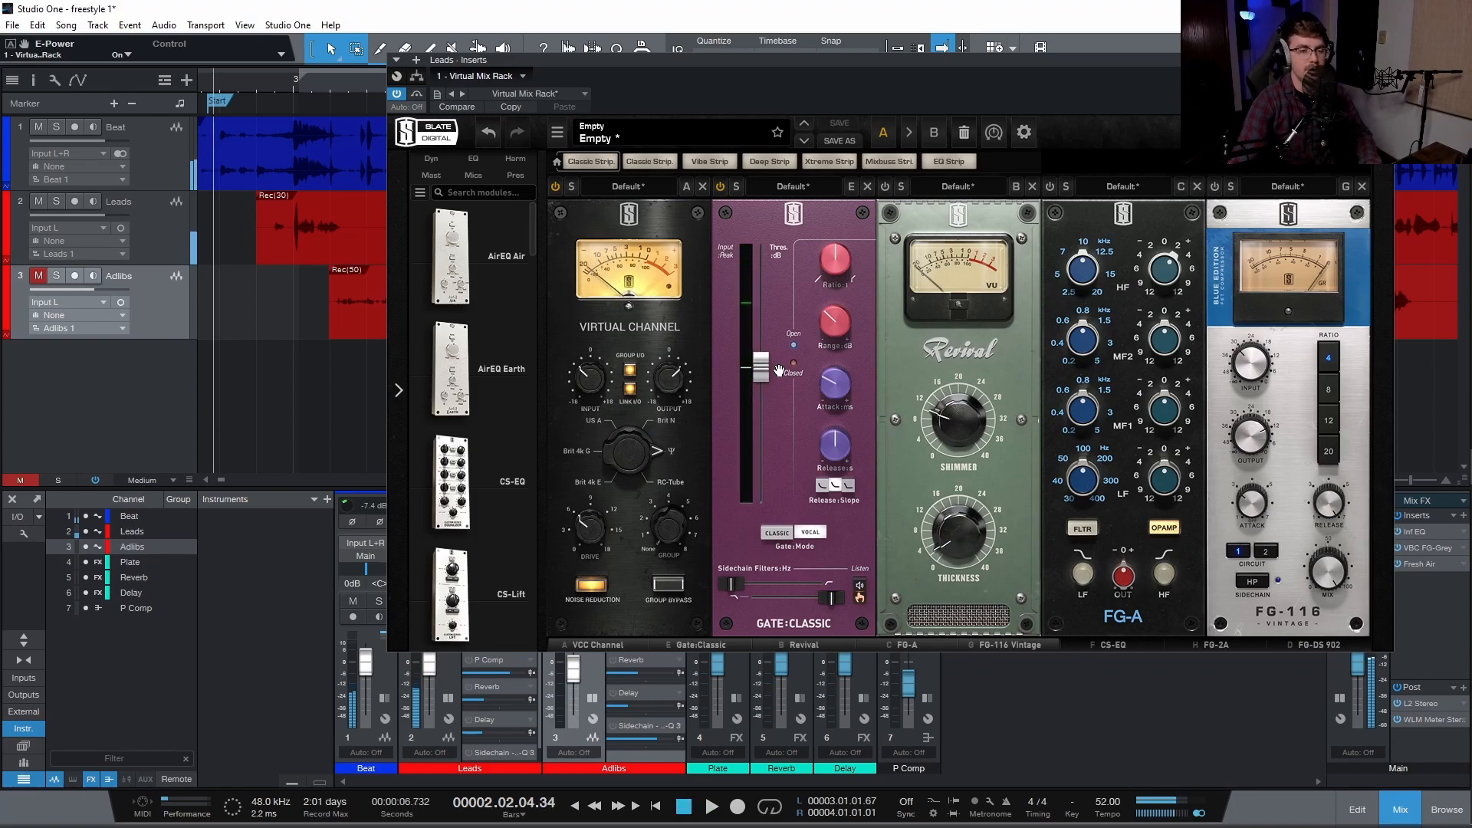
# Enable the Revival and FG-A modules in the lead vocal chain and play the song to hear them.
pyautogui.click(886, 188)
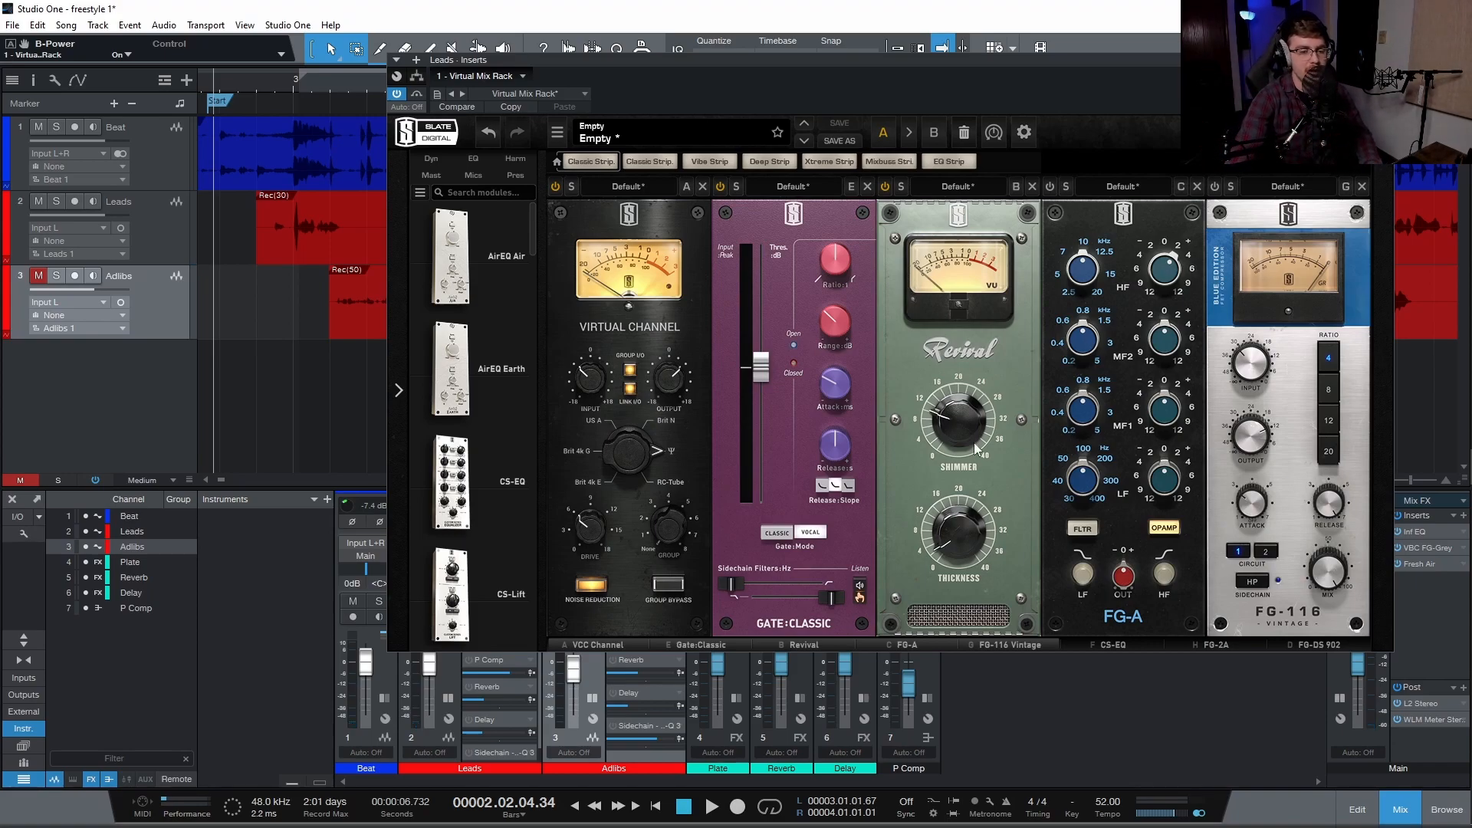
pyautogui.moveTo(959, 425)
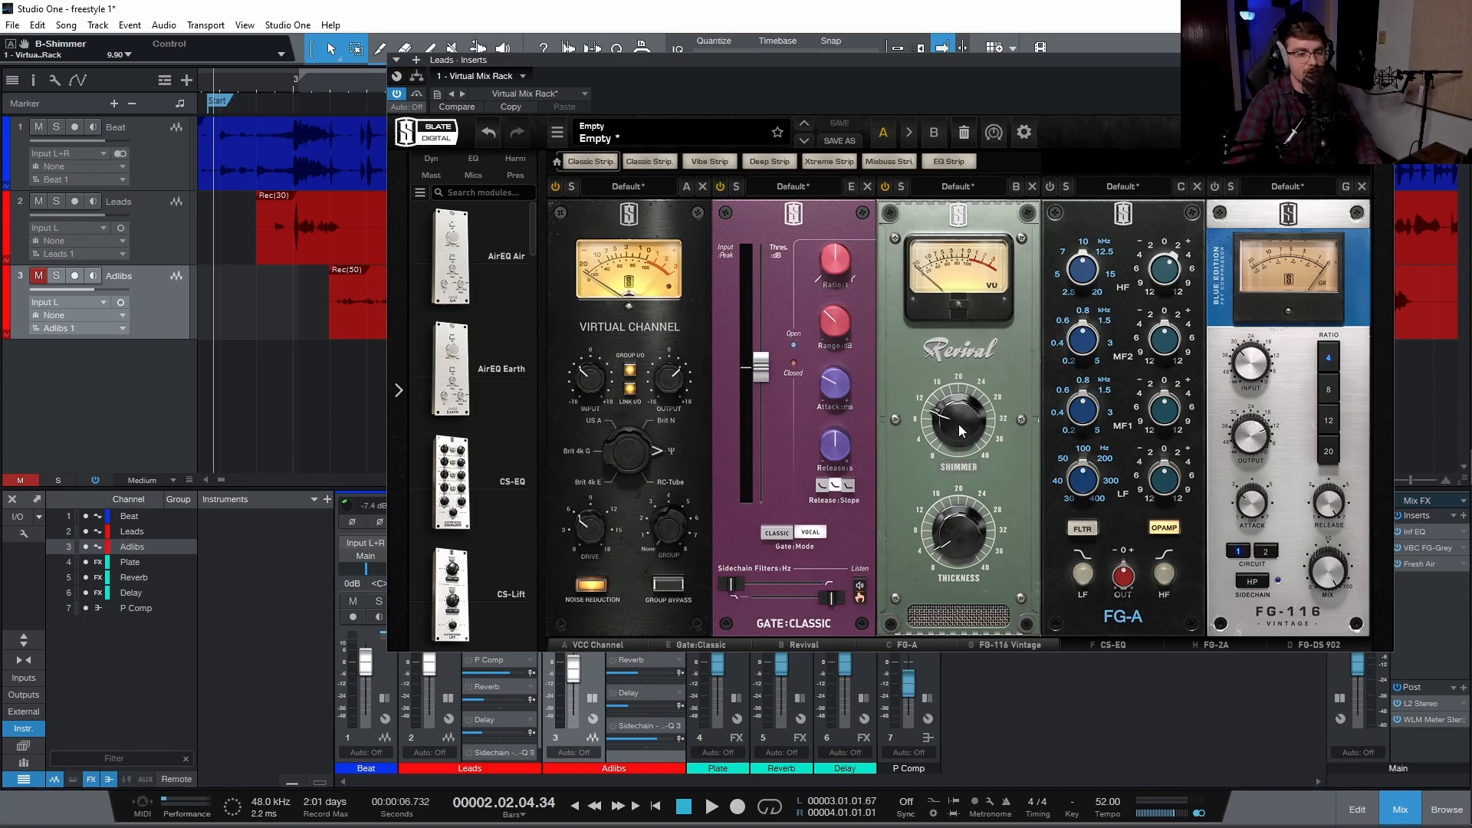
pyautogui.moveTo(956, 536)
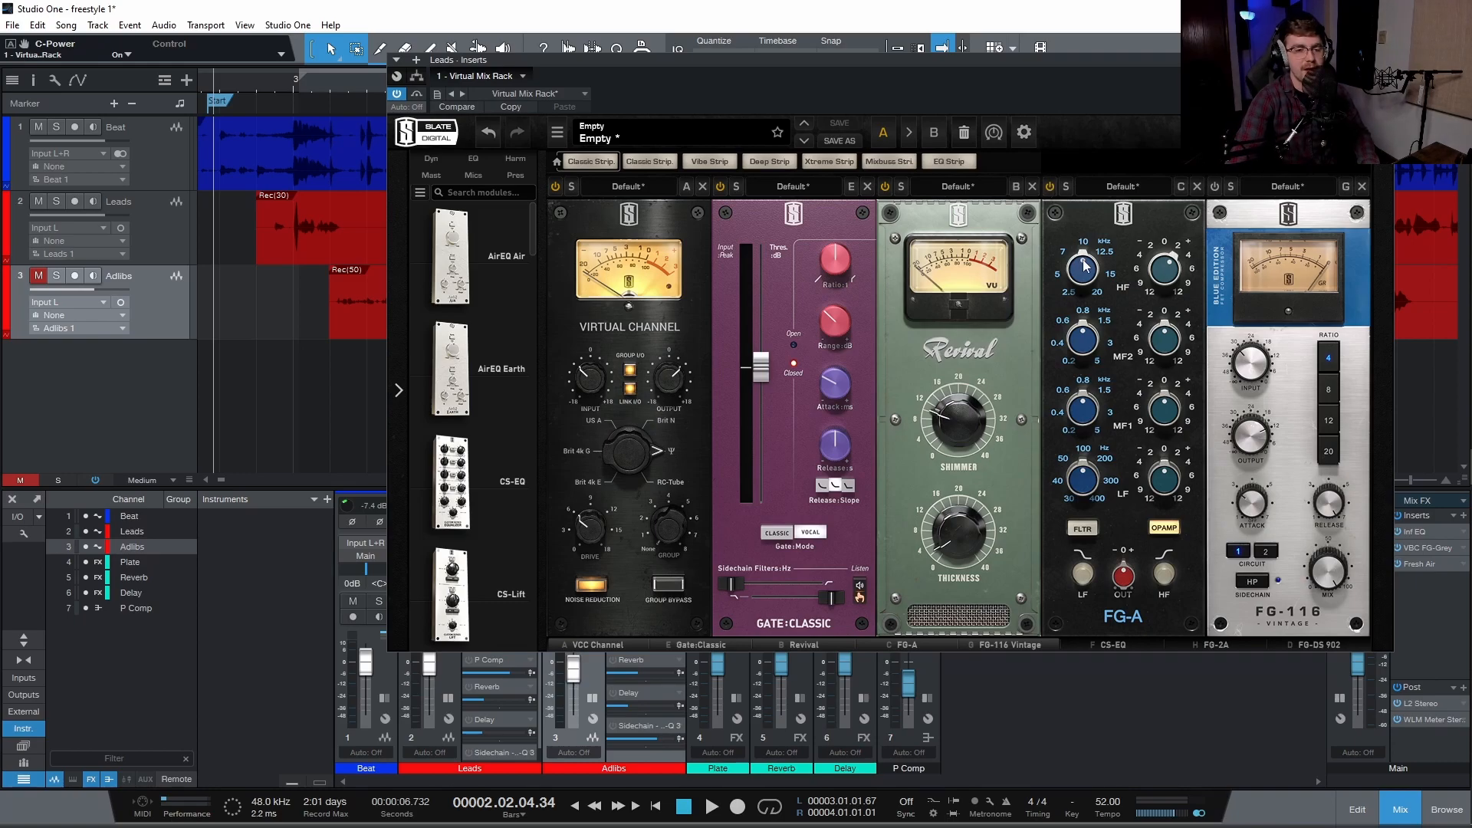
pyautogui.moveTo(1175, 263)
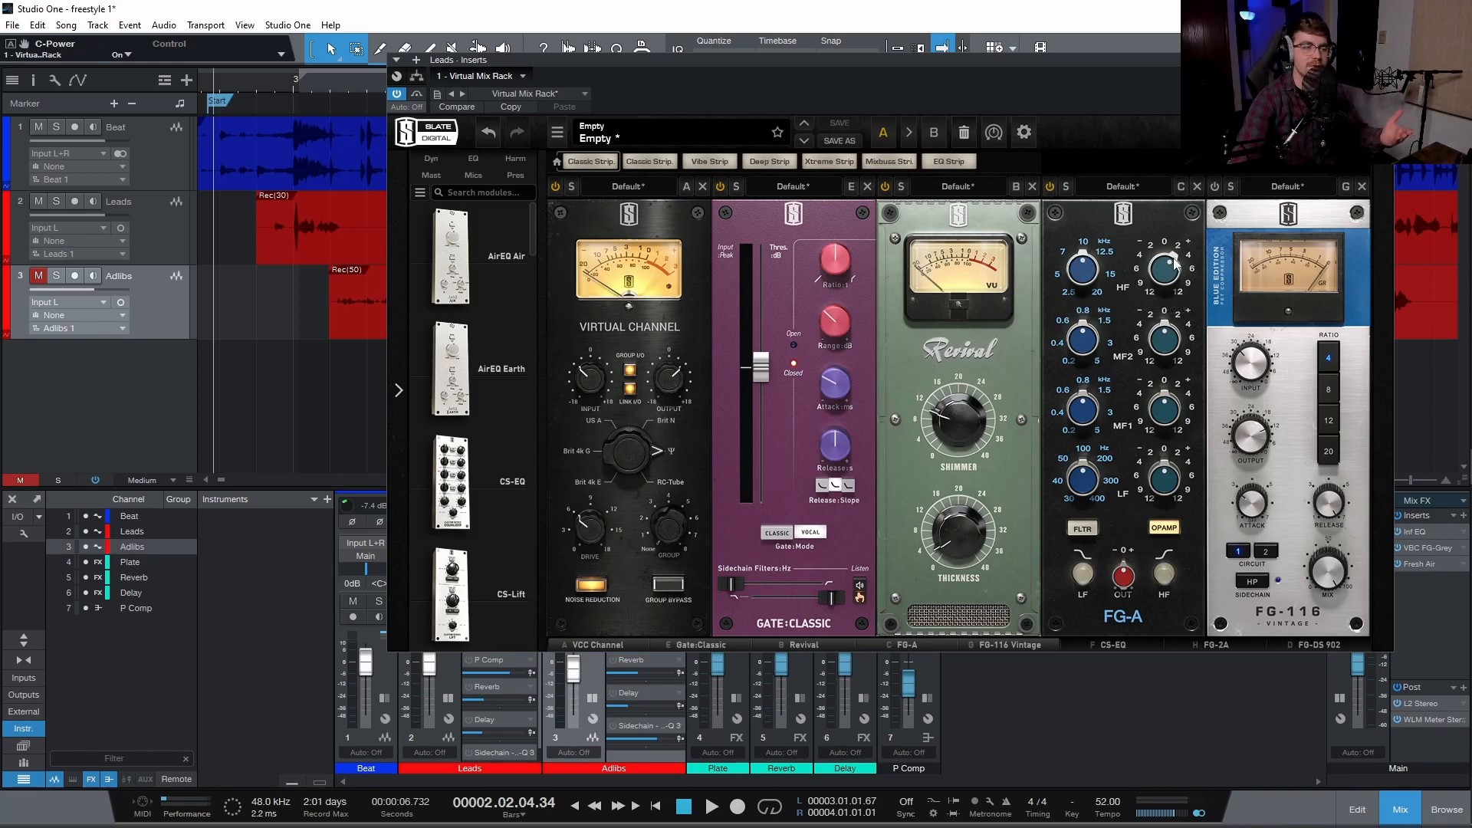
pyautogui.press('space')
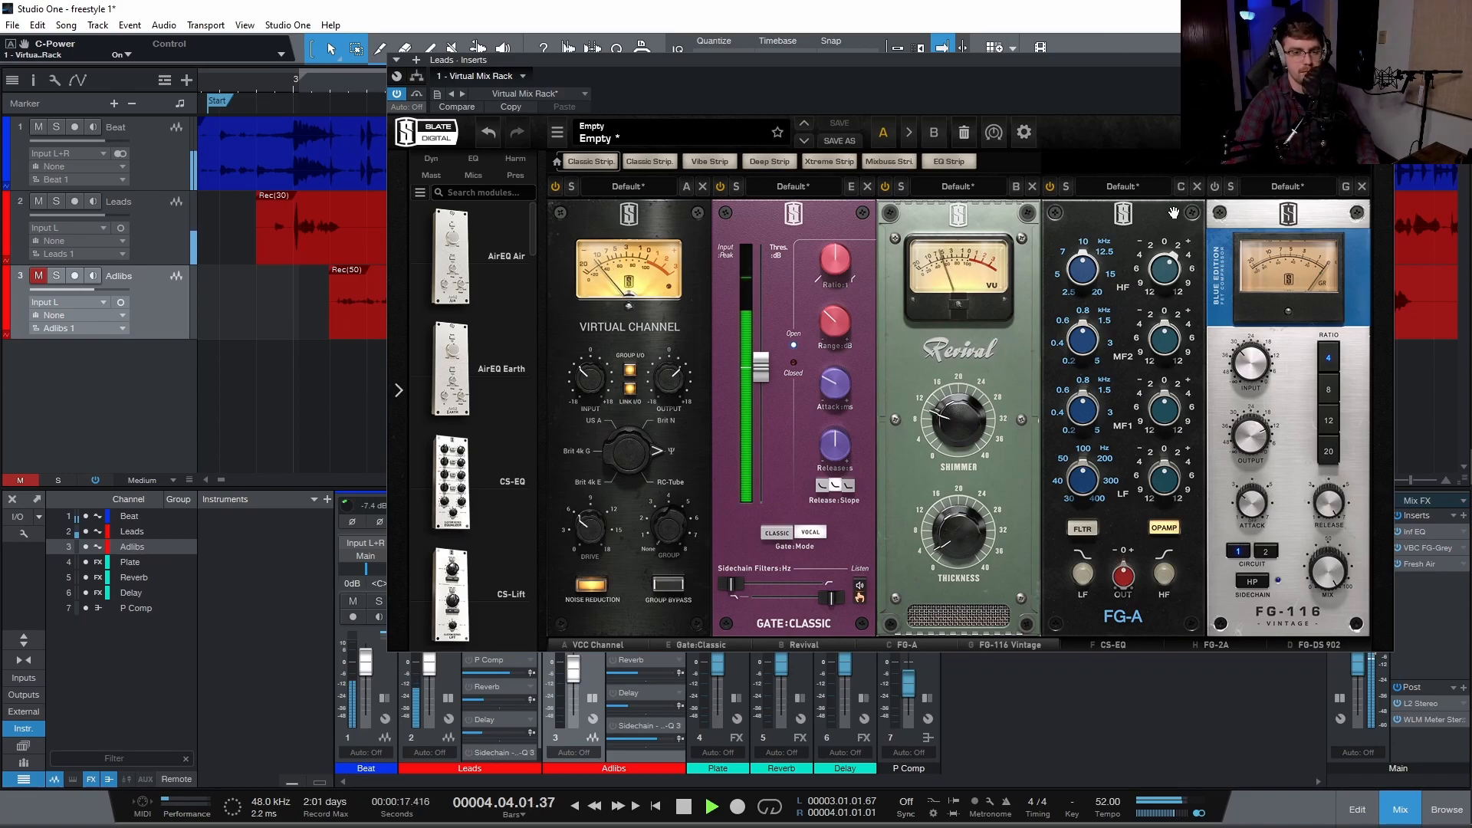
pyautogui.press('space')
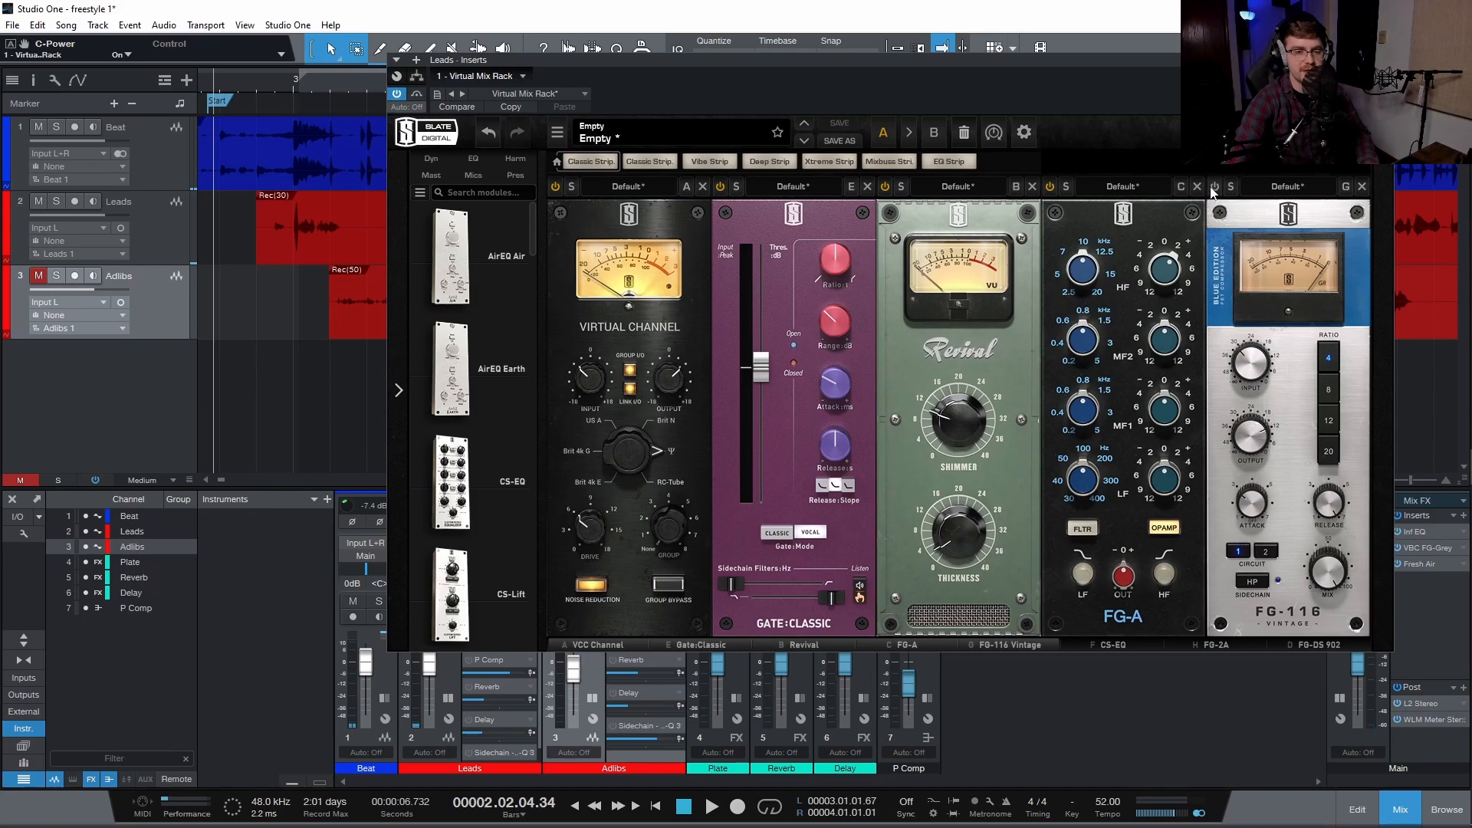
# Enable the FG-116 compressor, review its input, output, attack and release, and audition the lead vocal with it.
pyautogui.click(1213, 189)
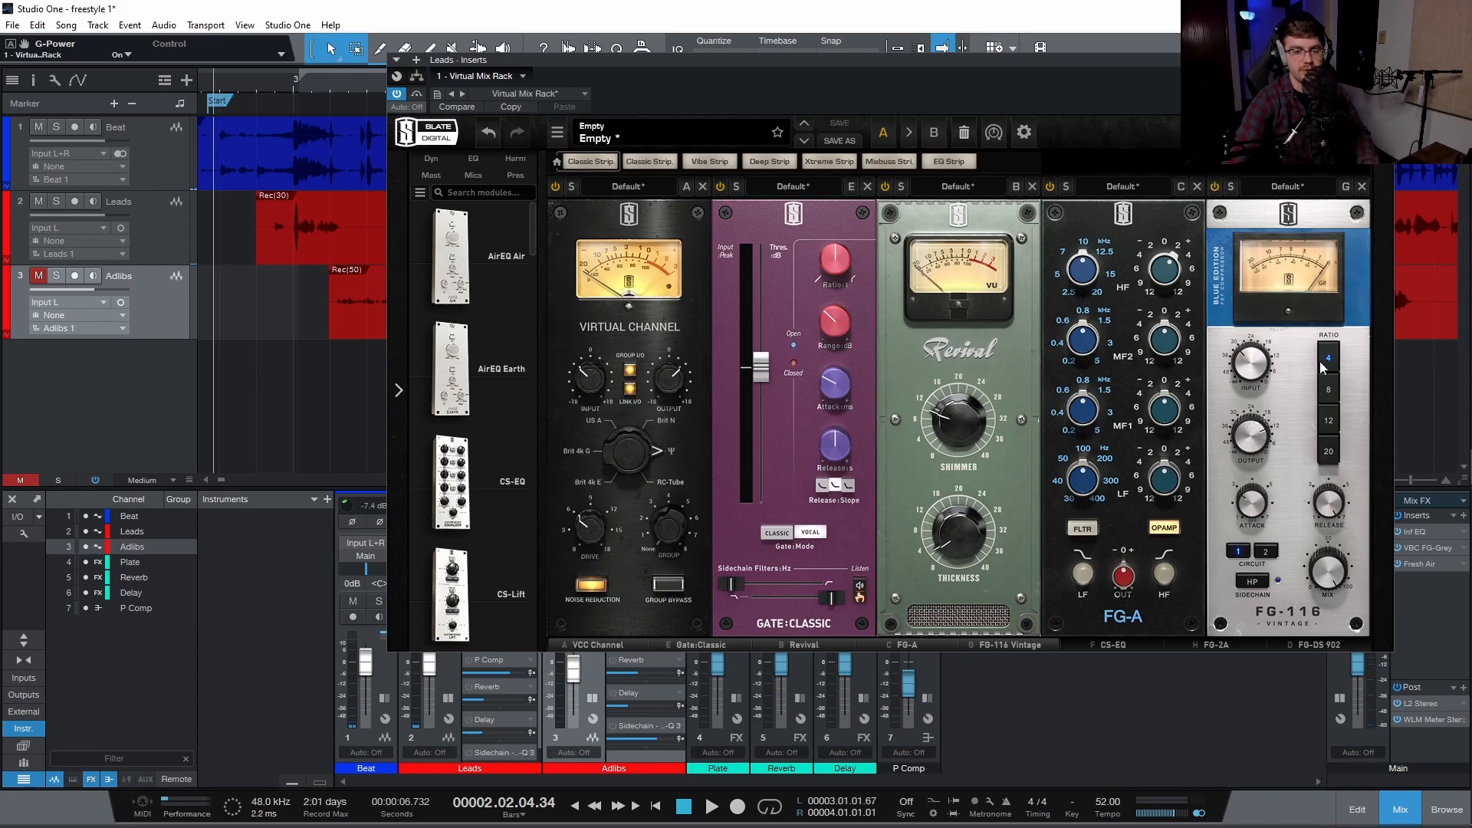
pyautogui.moveTo(1251, 372)
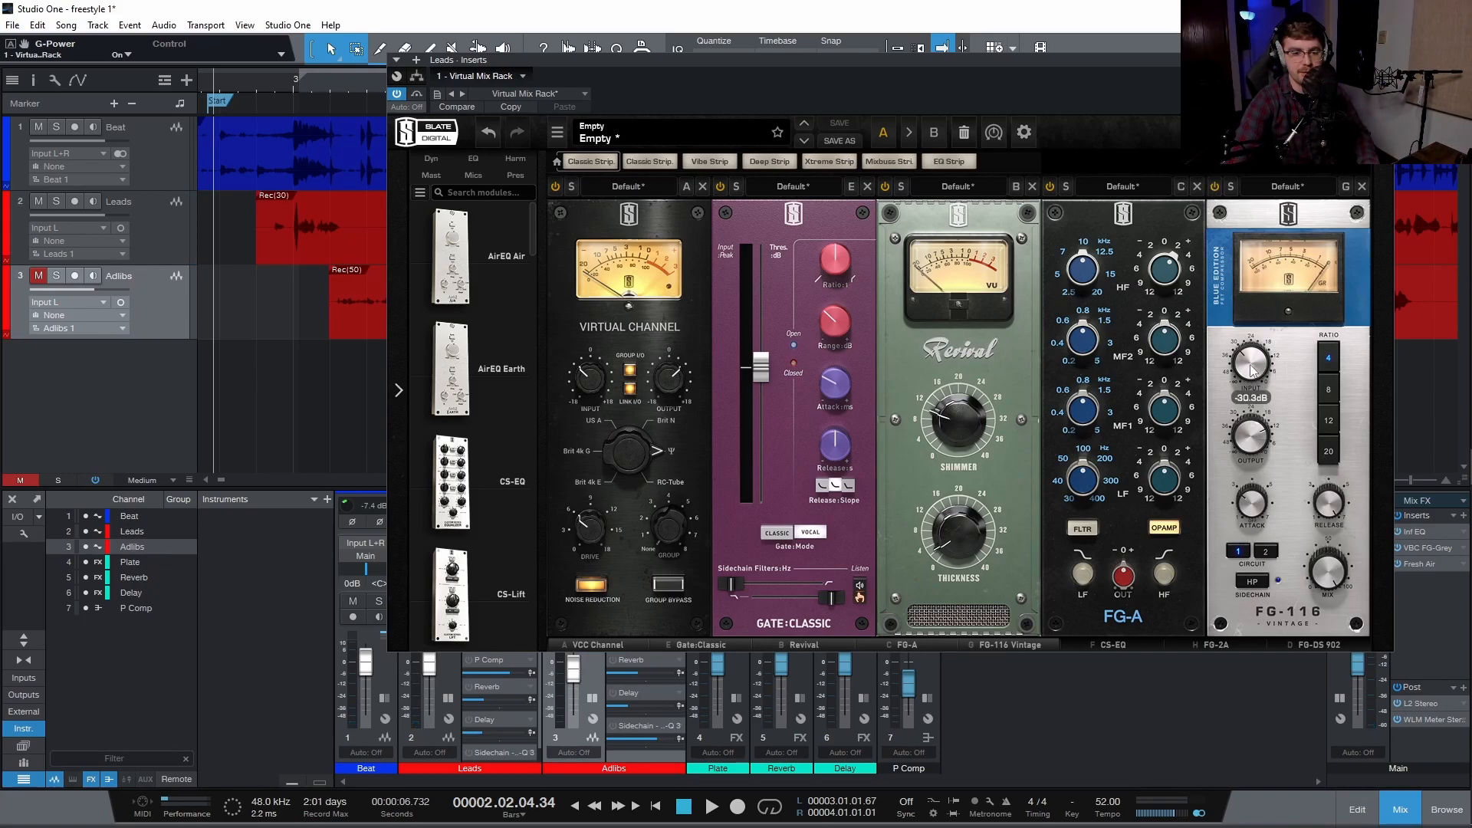
pyautogui.moveTo(1253, 435)
pyautogui.moveTo(1250, 504)
pyautogui.moveTo(1332, 504)
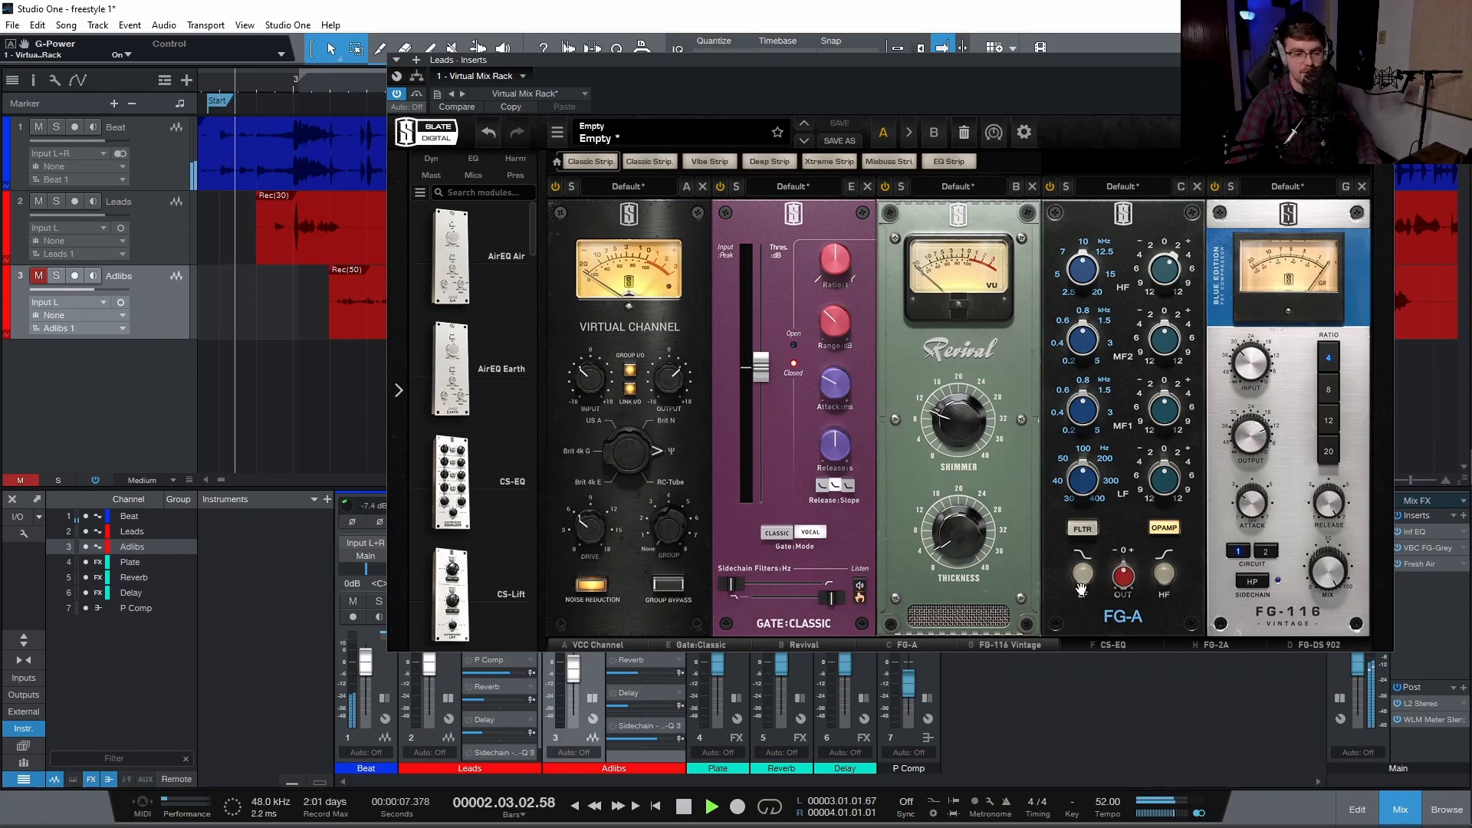
pyautogui.click(1310, 646)
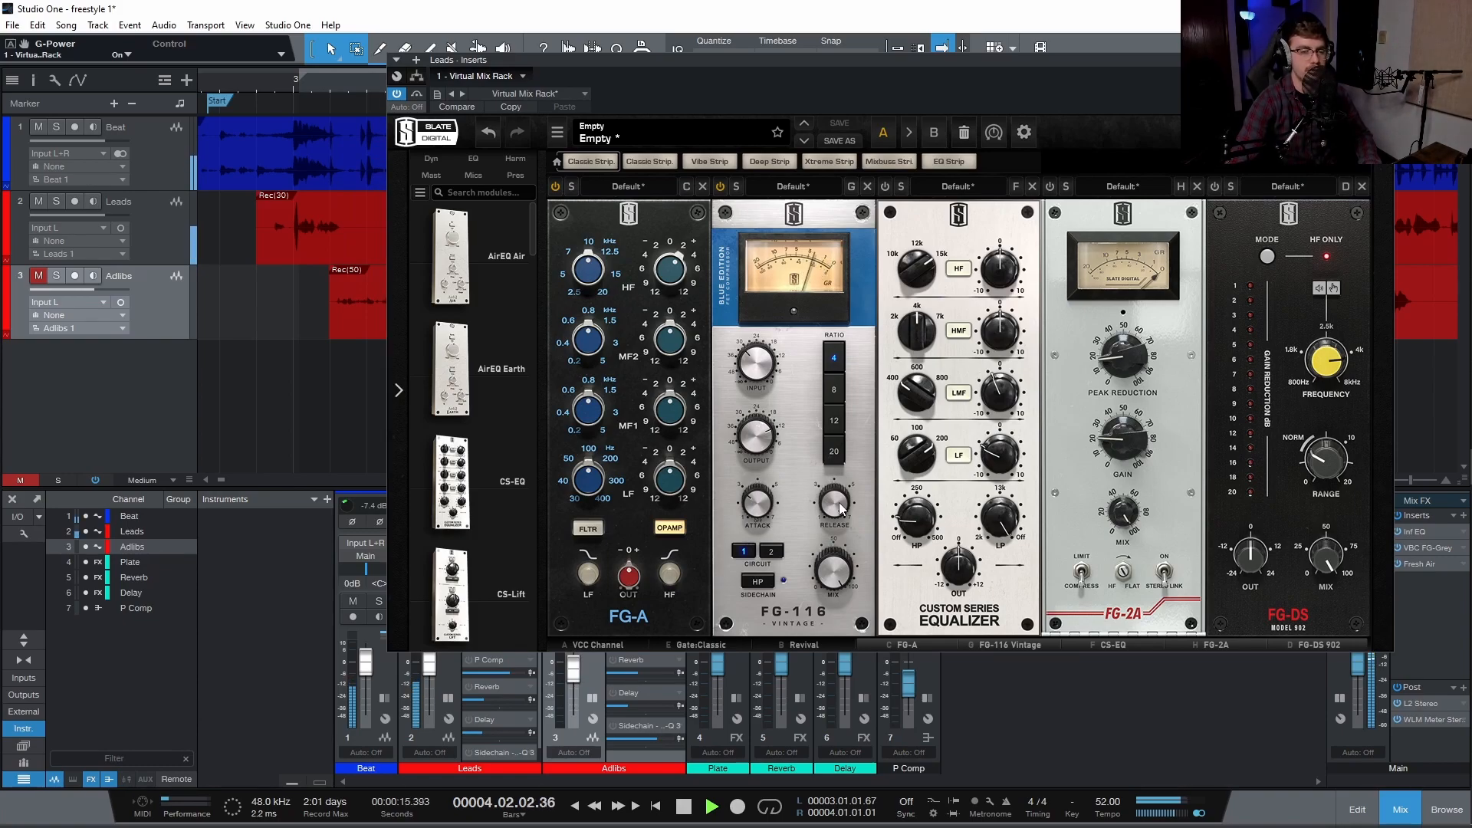
pyautogui.press('space')
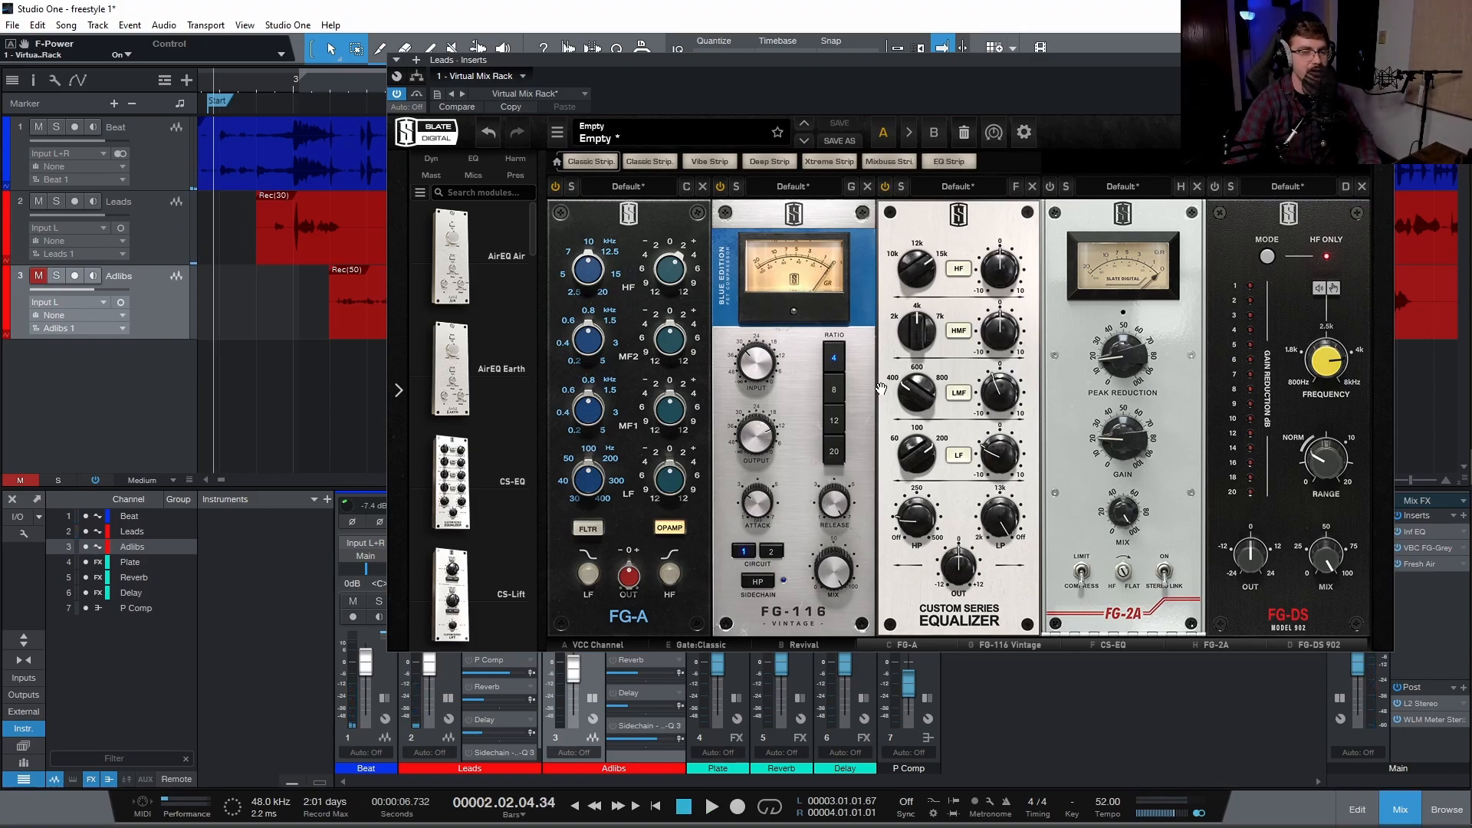
# Enable the Custom Series Equalizer, check its high-pass, LF and LMF settings, and audition the vocal.
pyautogui.moveTo(910, 435)
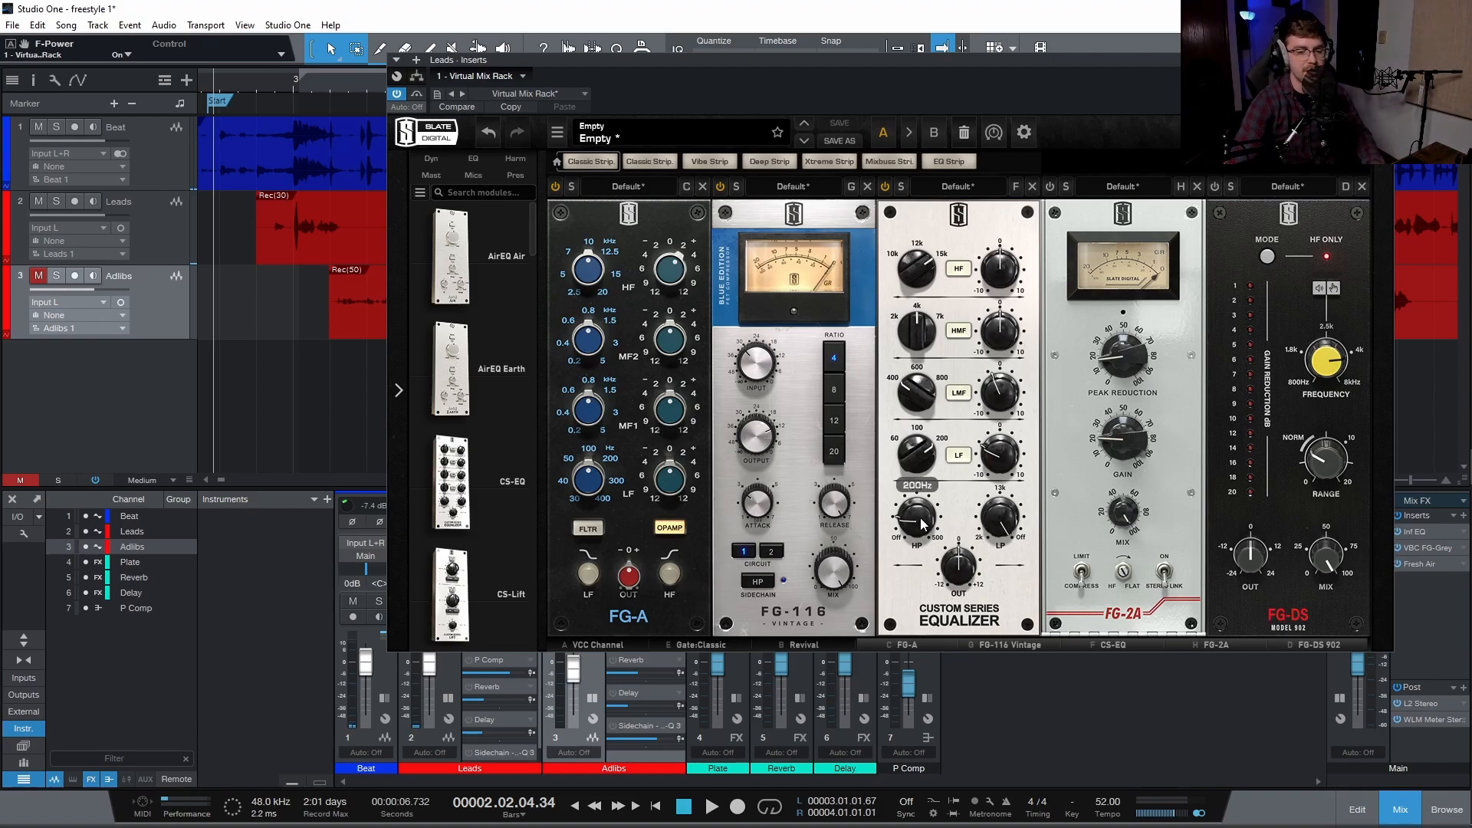
pyautogui.moveTo(924, 525)
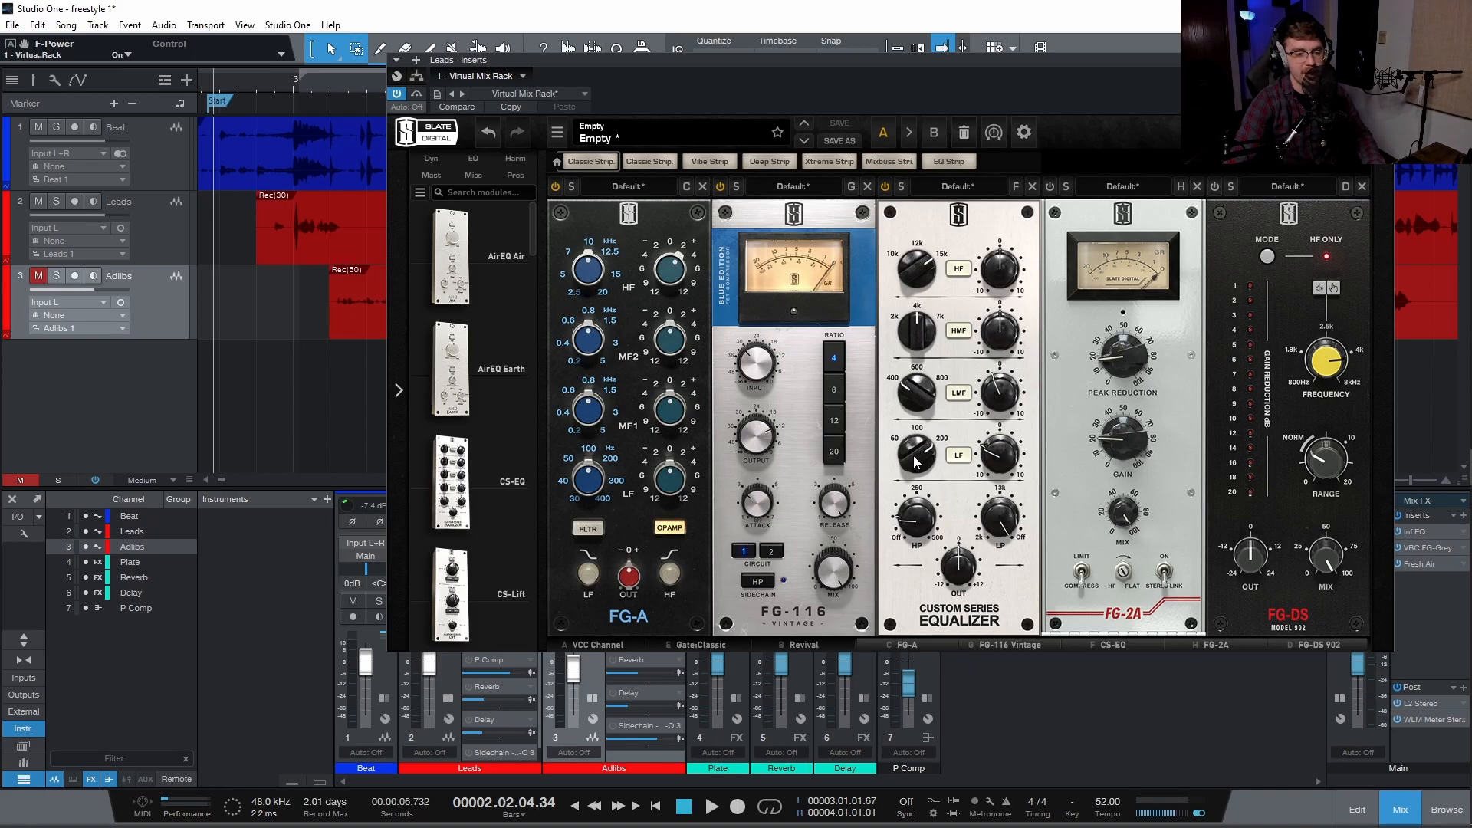
pyautogui.moveTo(992, 459)
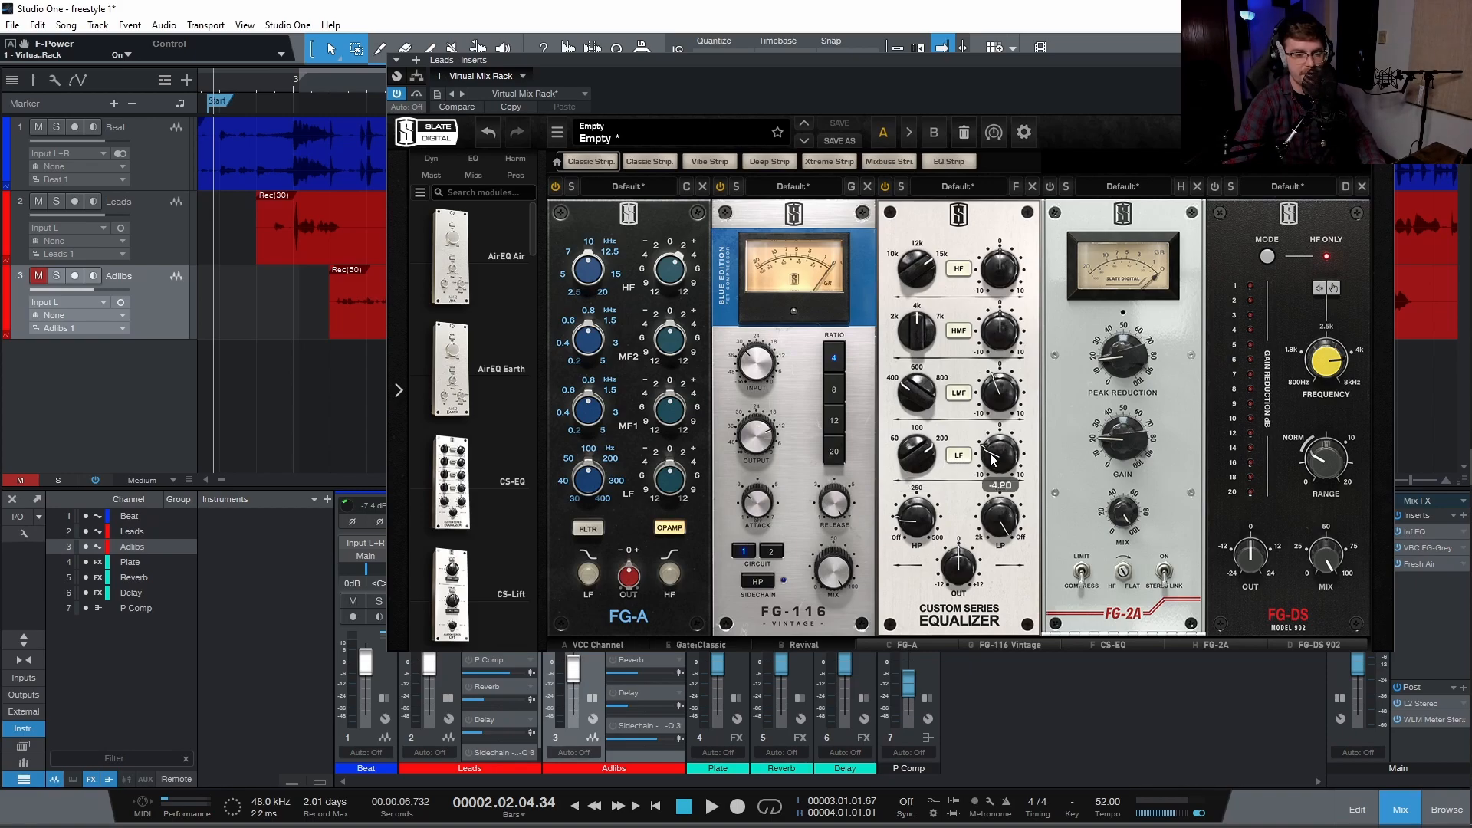
pyautogui.moveTo(918, 397)
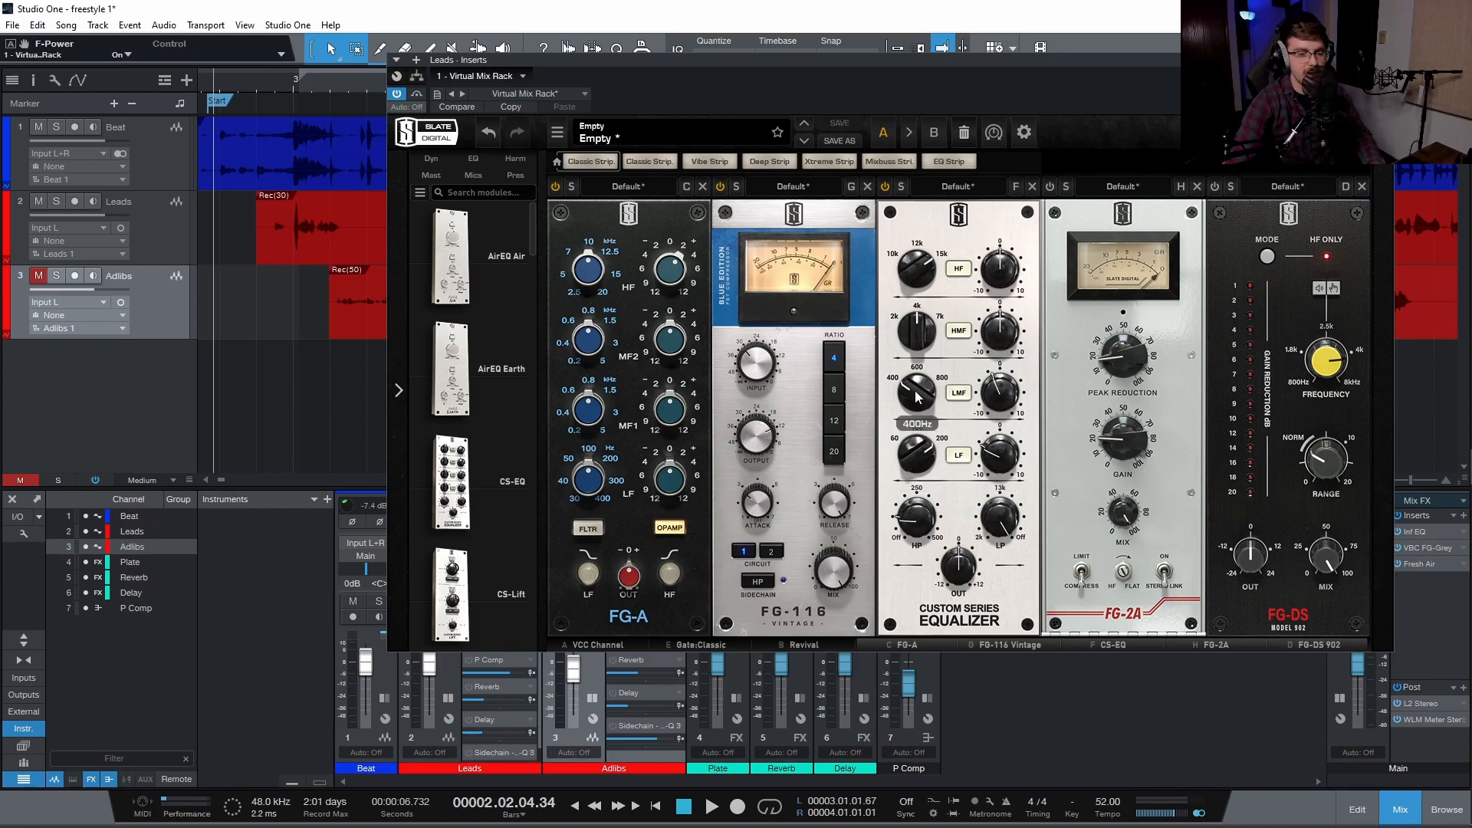
pyautogui.moveTo(998, 397)
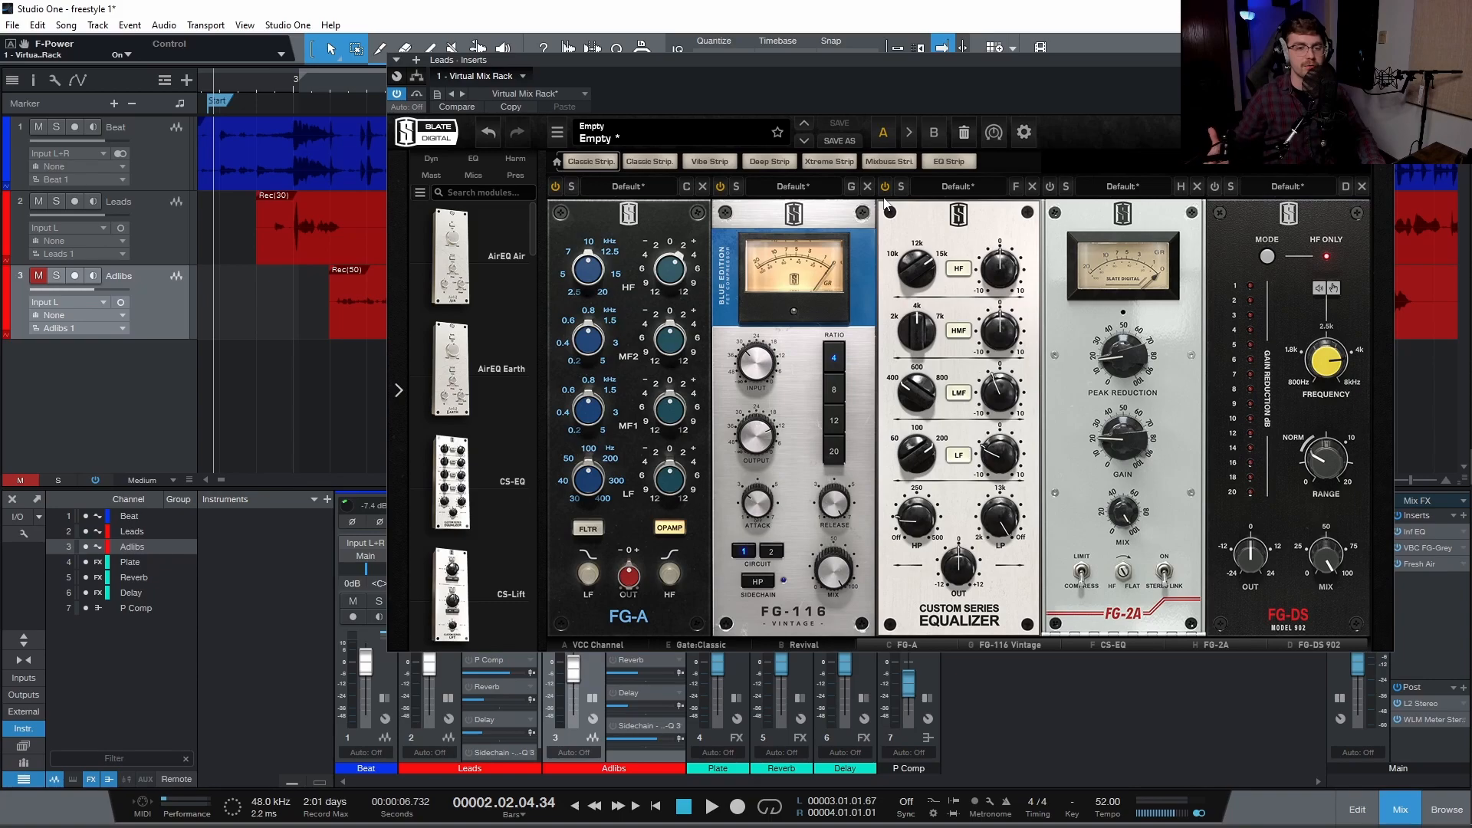
pyautogui.press('space')
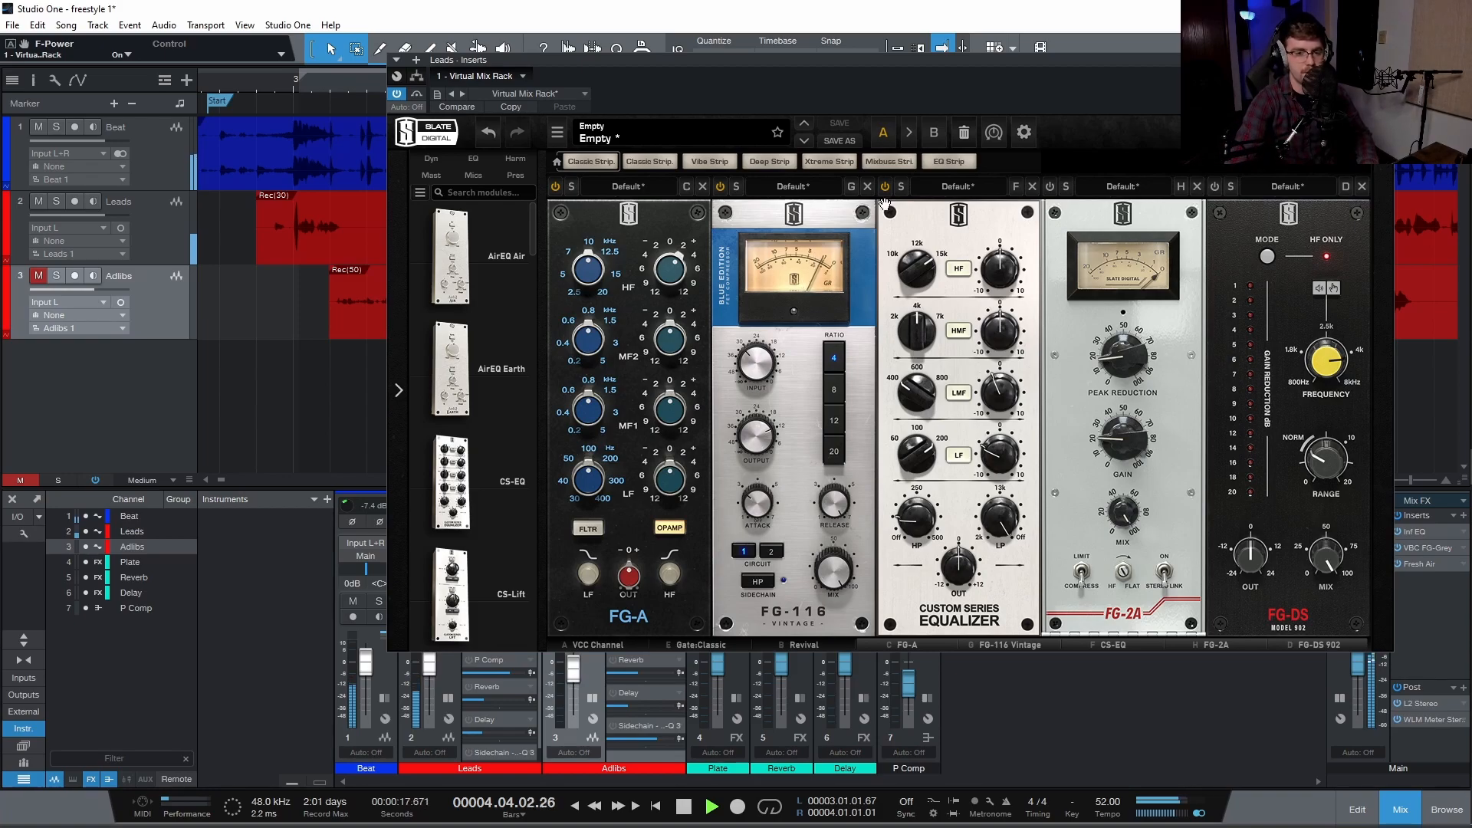
pyautogui.press('space')
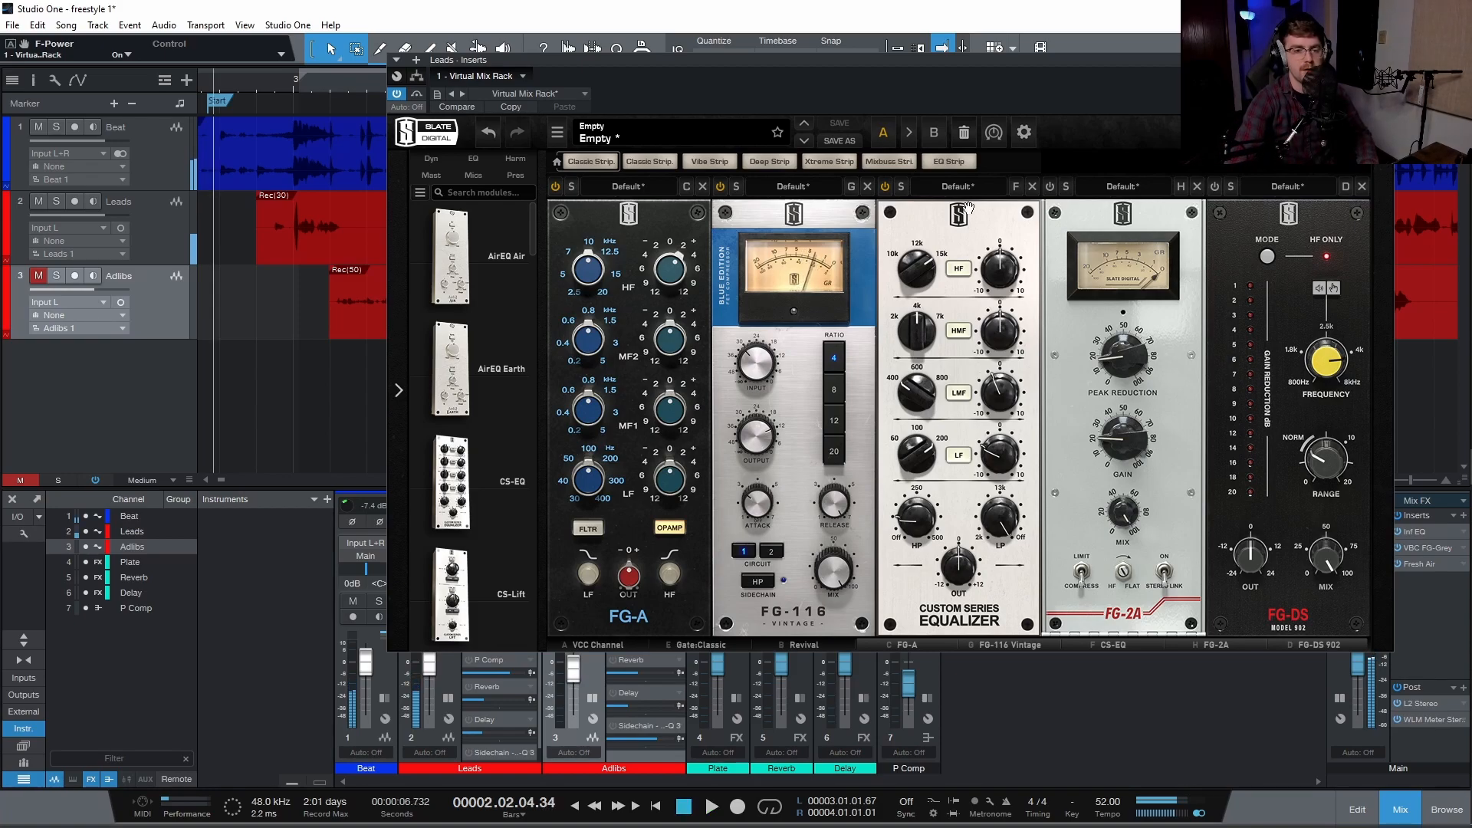
# Enable the FG-2A compressor and play the song, moving the plug-in window down to uncover the arrangement ruler.
pyautogui.click(1050, 187)
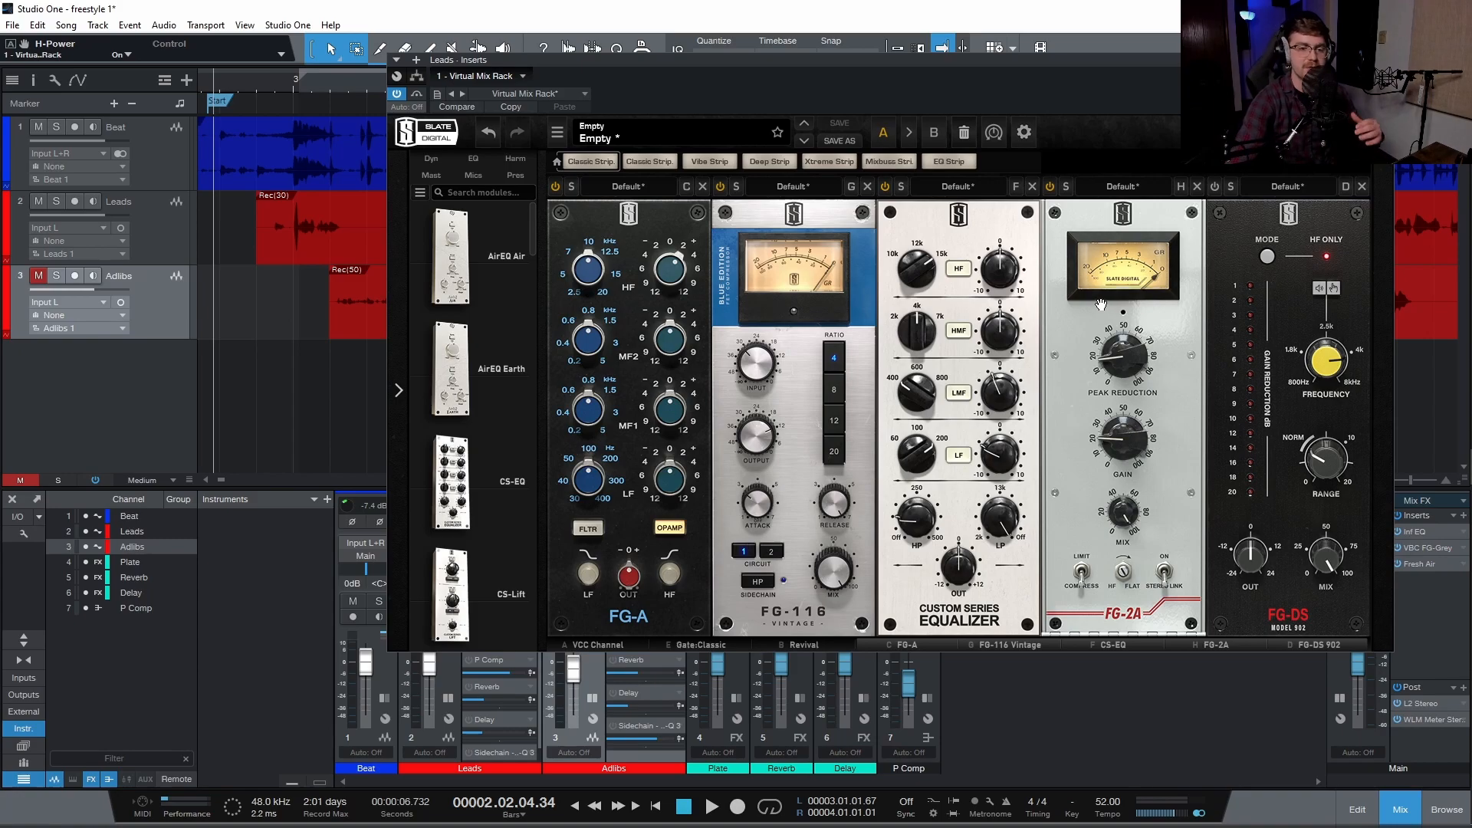
pyautogui.press('space')
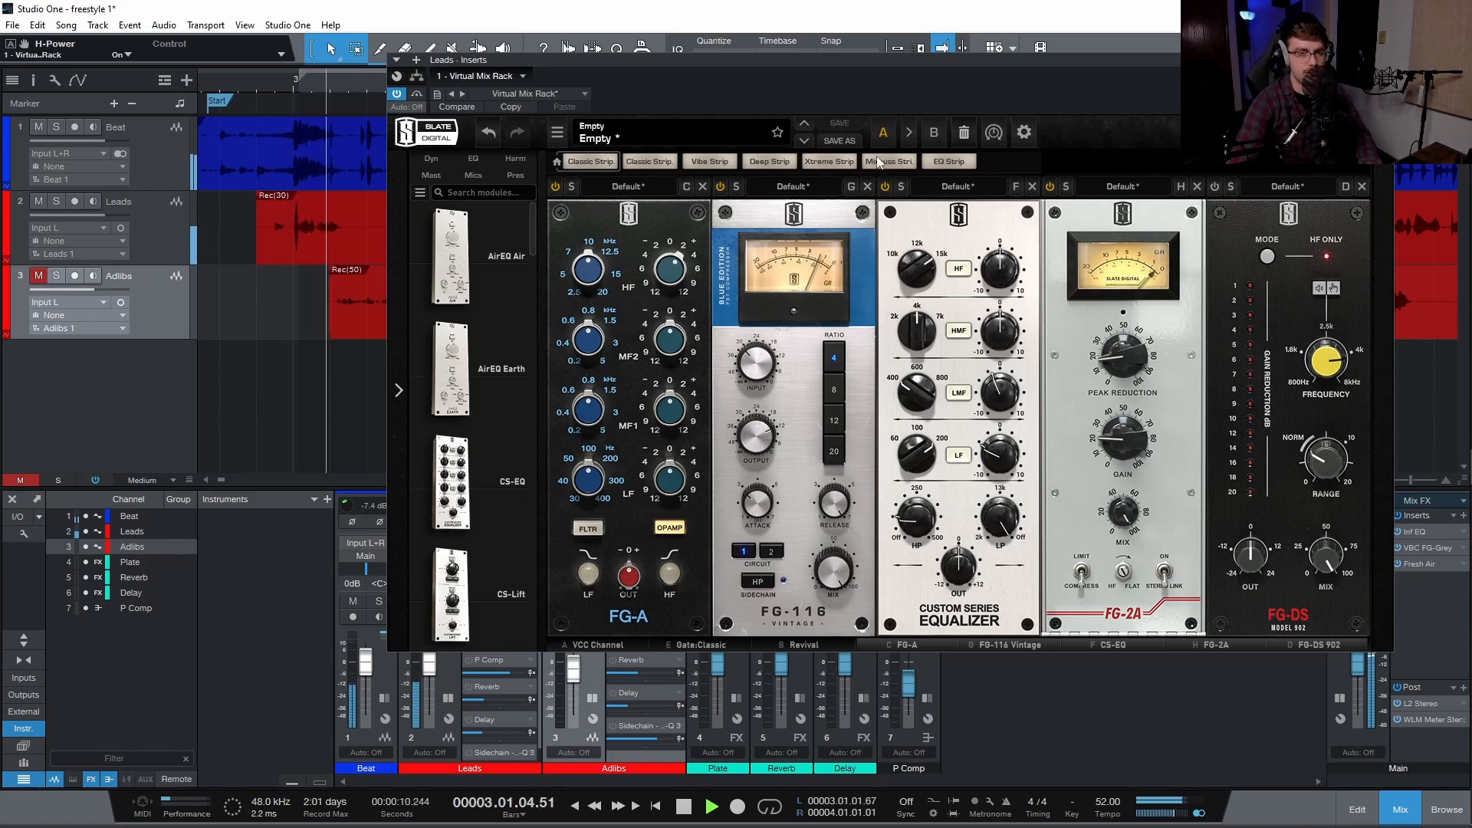
pyautogui.moveTo(790, 58); pyautogui.dragTo(693, 132)
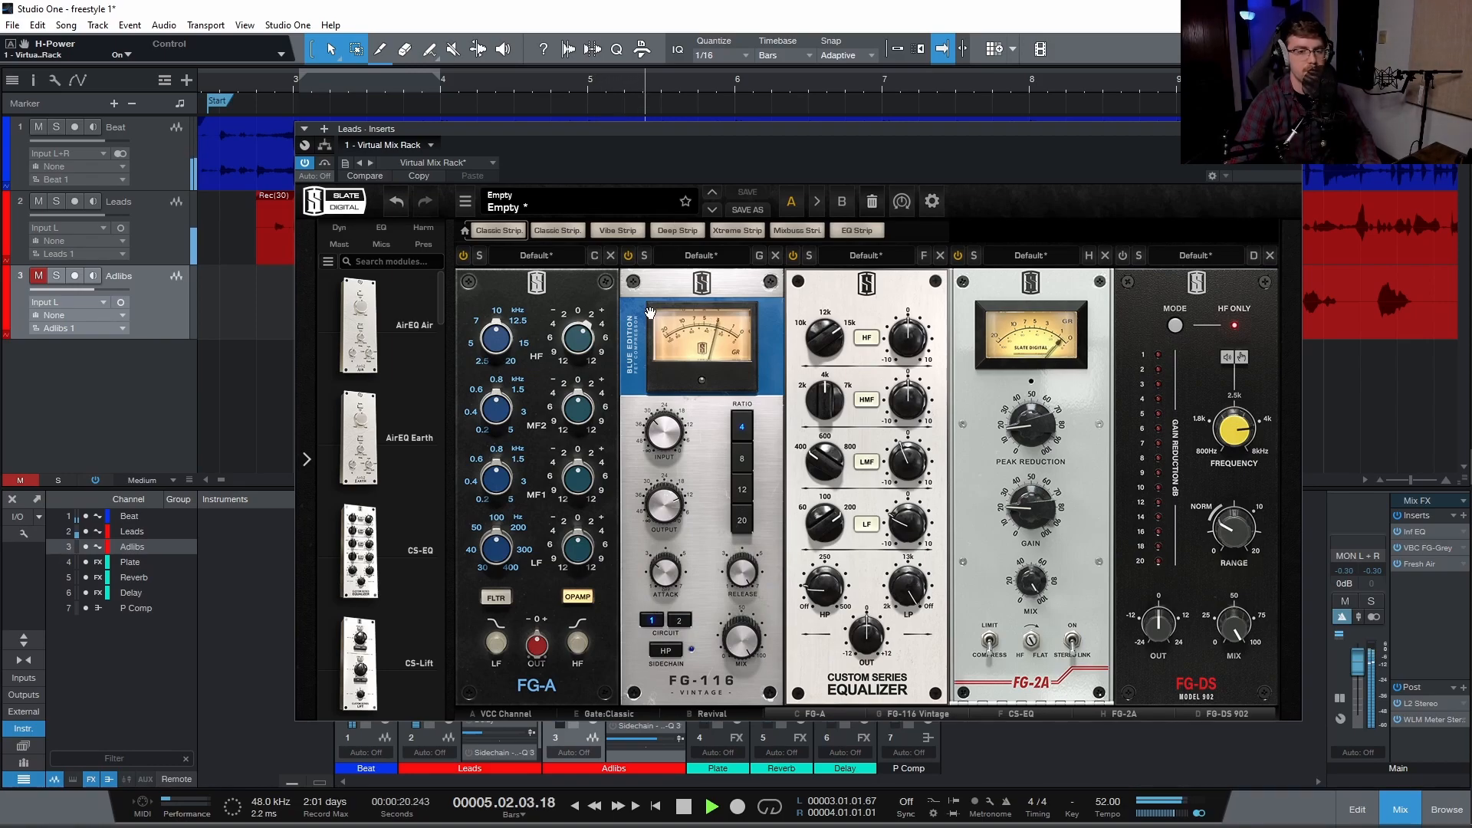
pyautogui.press('space')
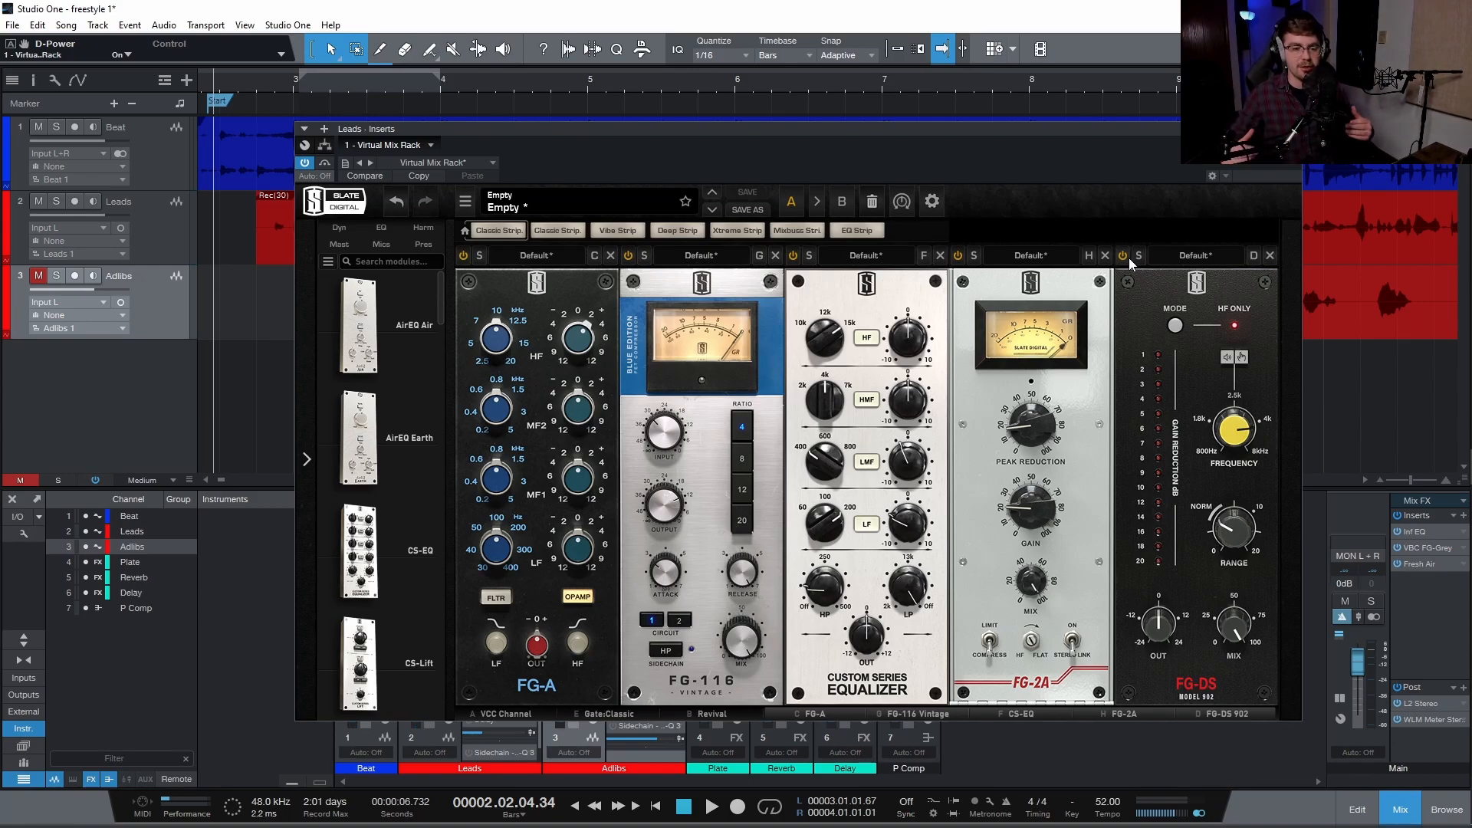
# Enable the FG-DS 902 de-esser, check its frequency and range, audition the vocal, and close the Leads rack.
pyautogui.moveTo(1235, 441)
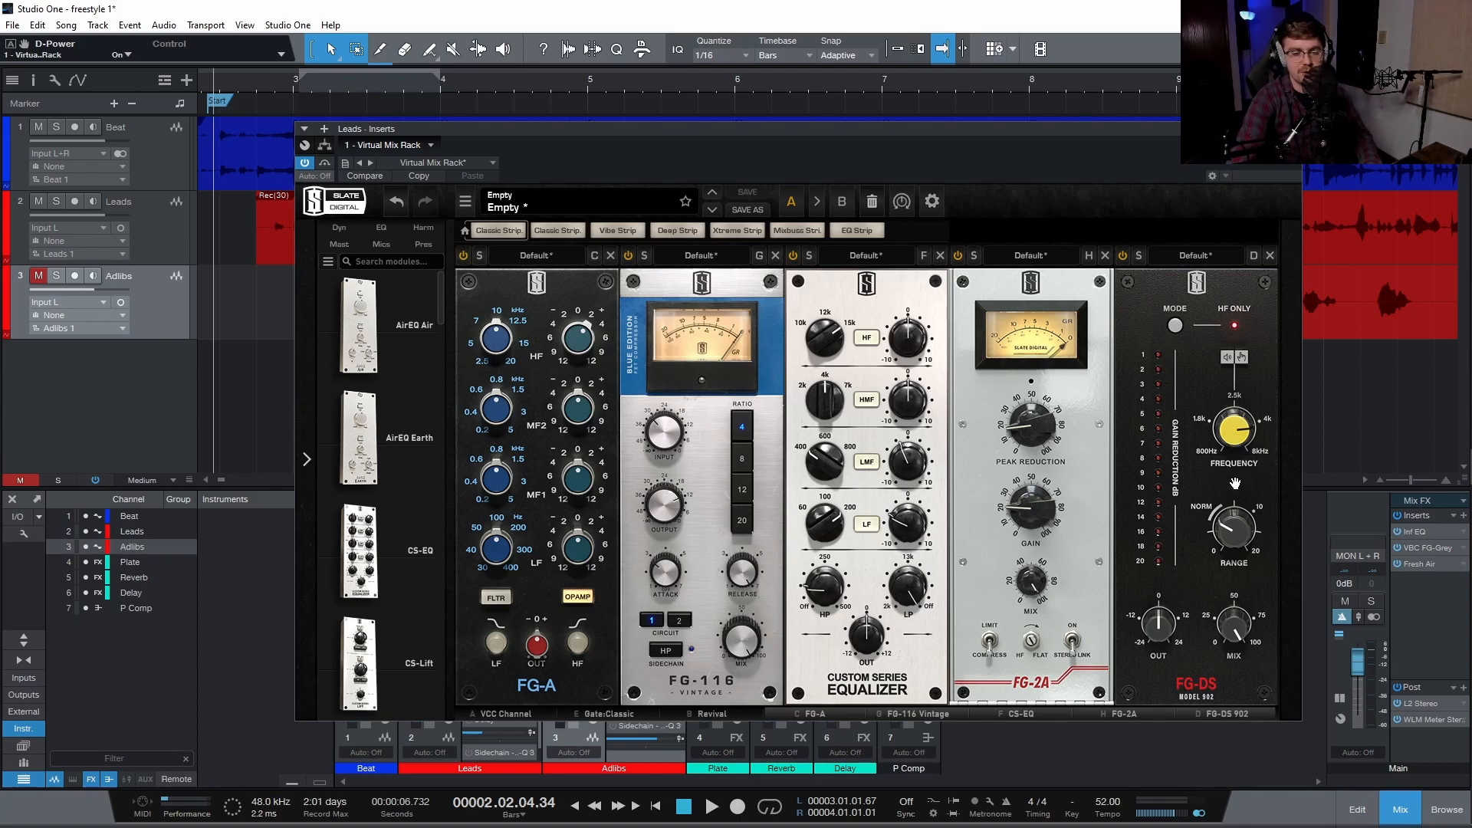
pyautogui.moveTo(1237, 541)
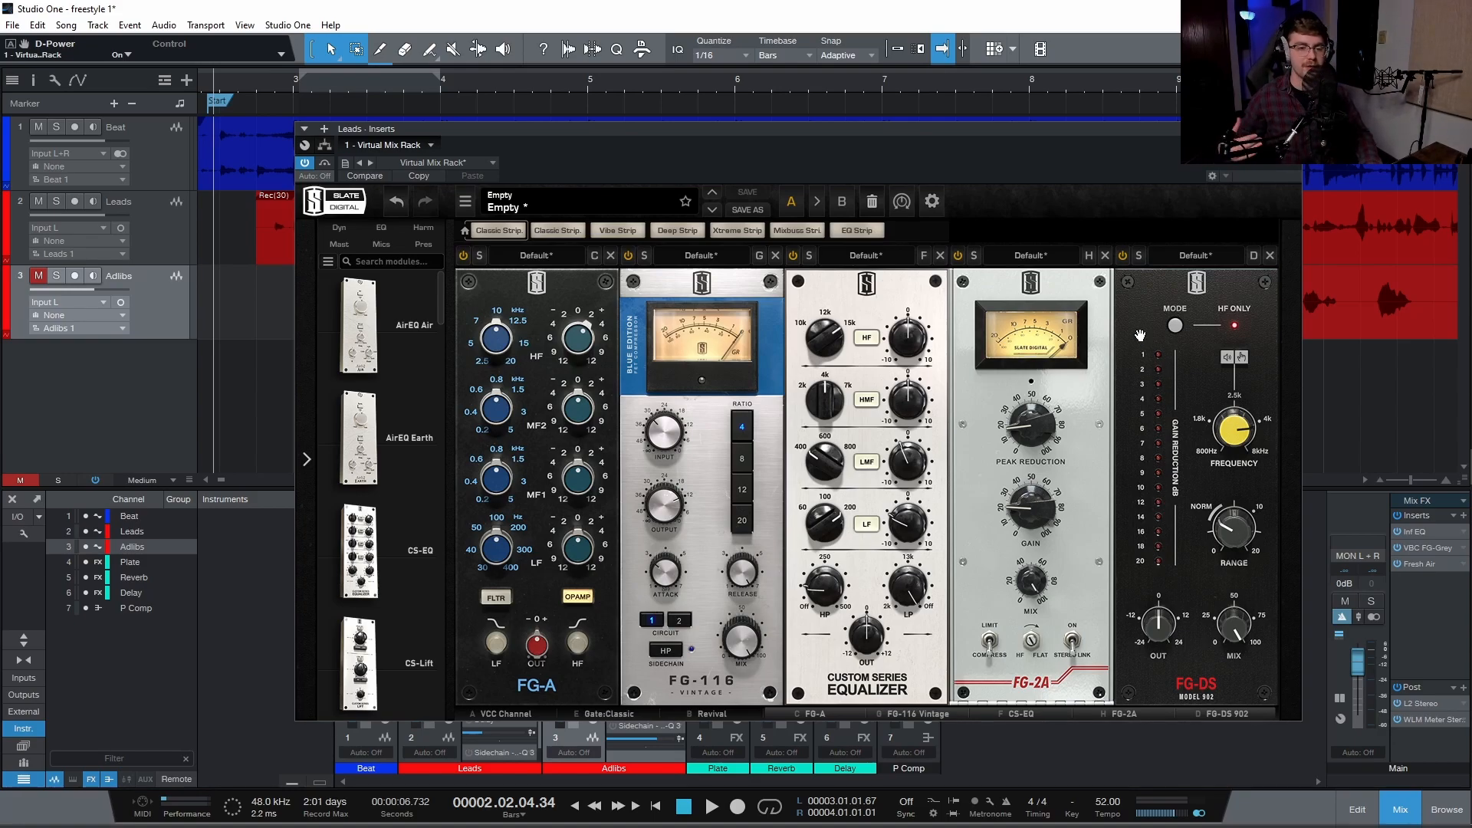
pyautogui.press('space')
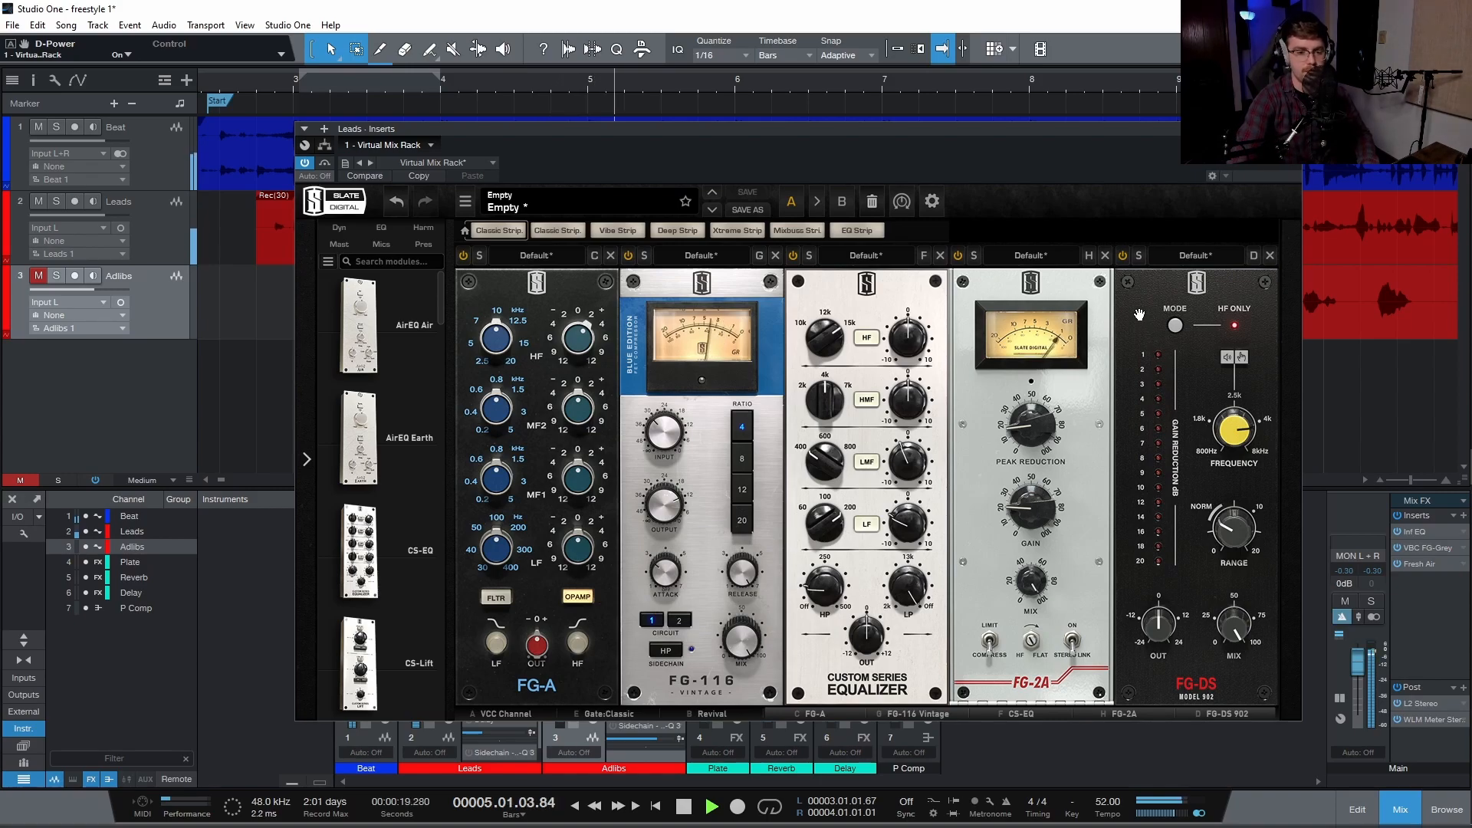
pyautogui.press('space')
pyautogui.click(1293, 129)
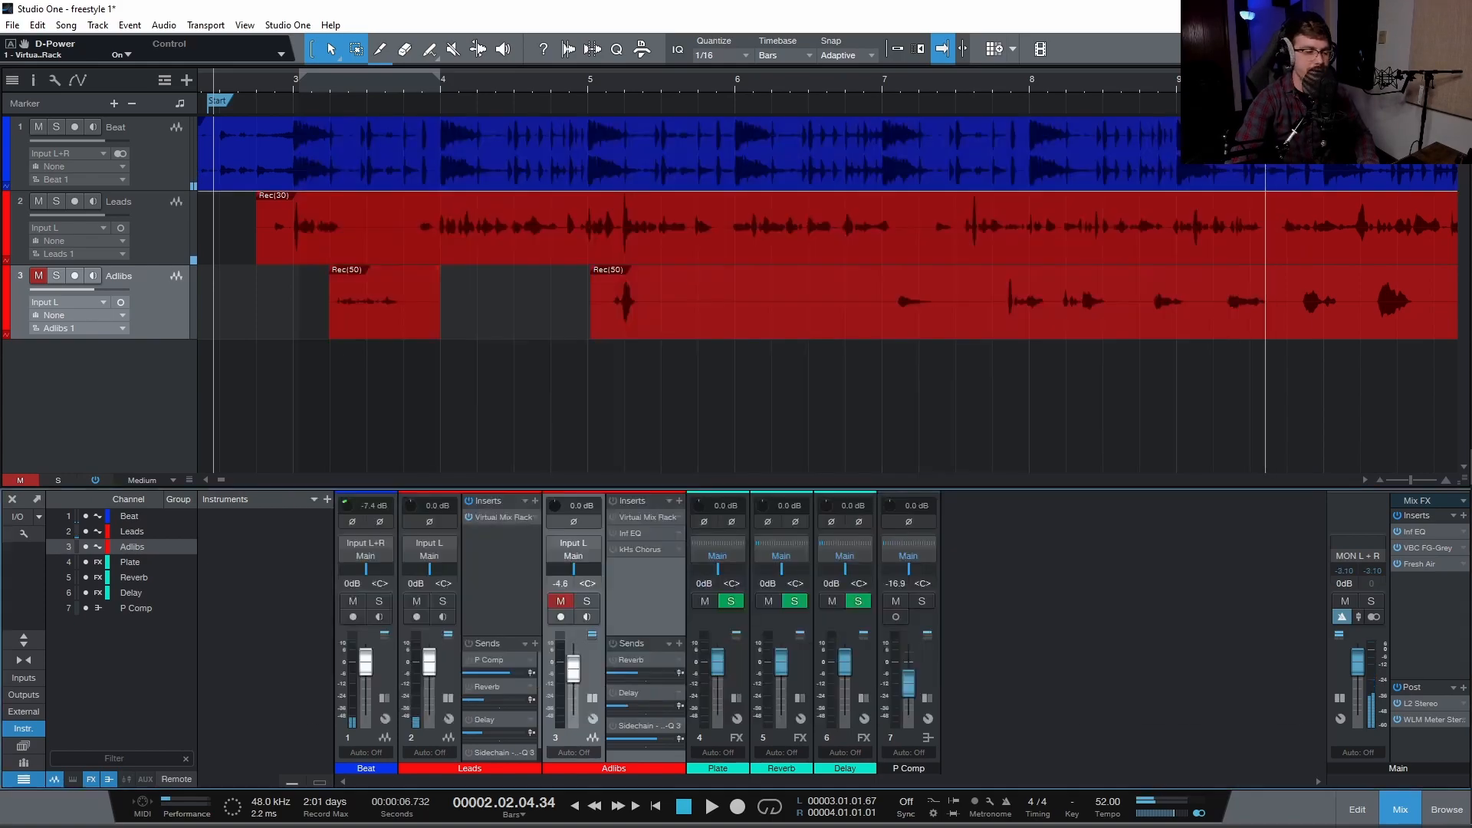
# Enable the Leads' P Comp send, review the FG-Stress attack, release and output settings, and audition the vocal with parallel compression.
pyautogui.doubleClick(491, 661)
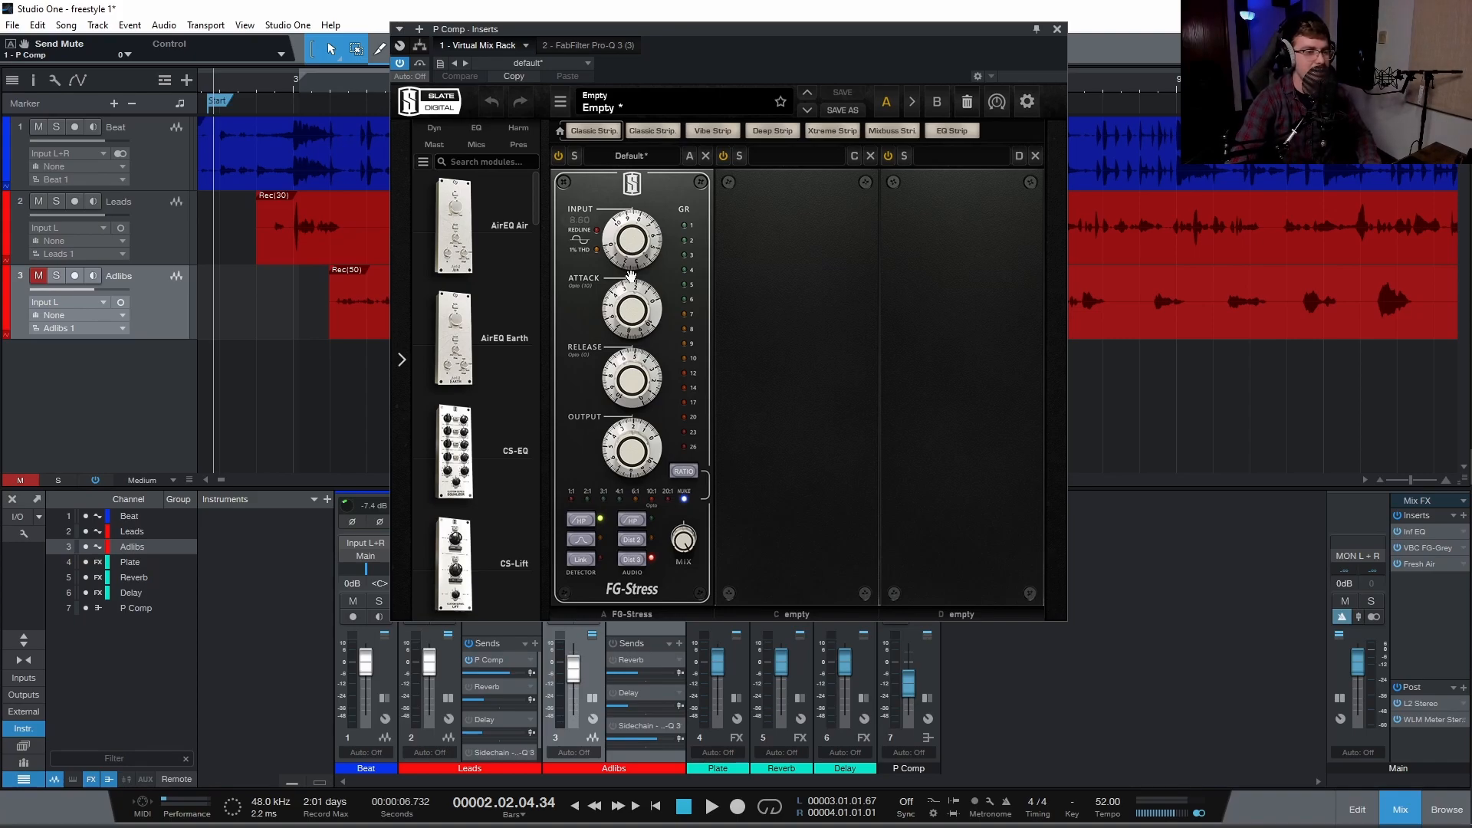
pyautogui.moveTo(635, 309)
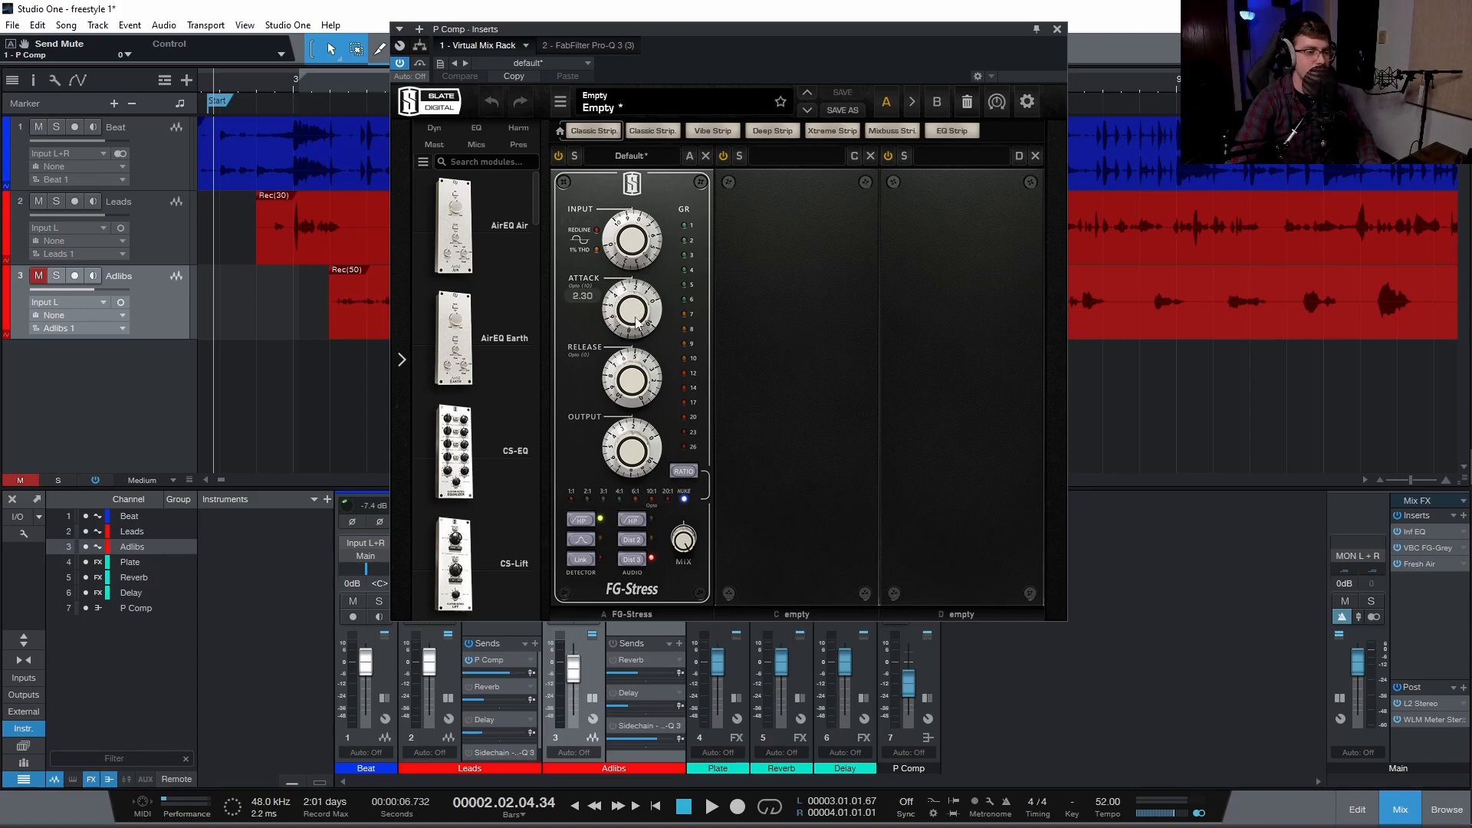
pyautogui.moveTo(638, 378)
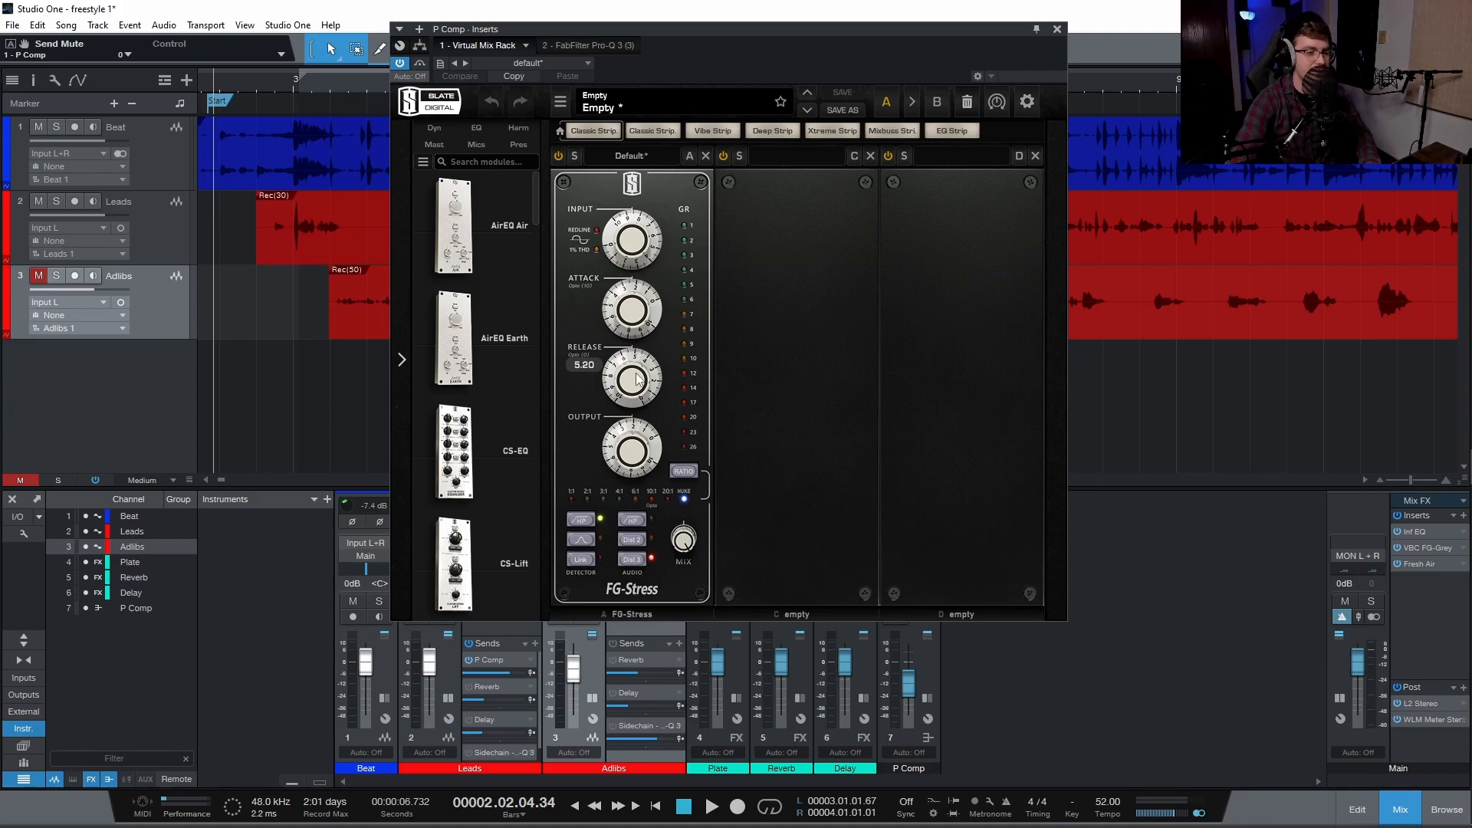
pyautogui.moveTo(630, 447)
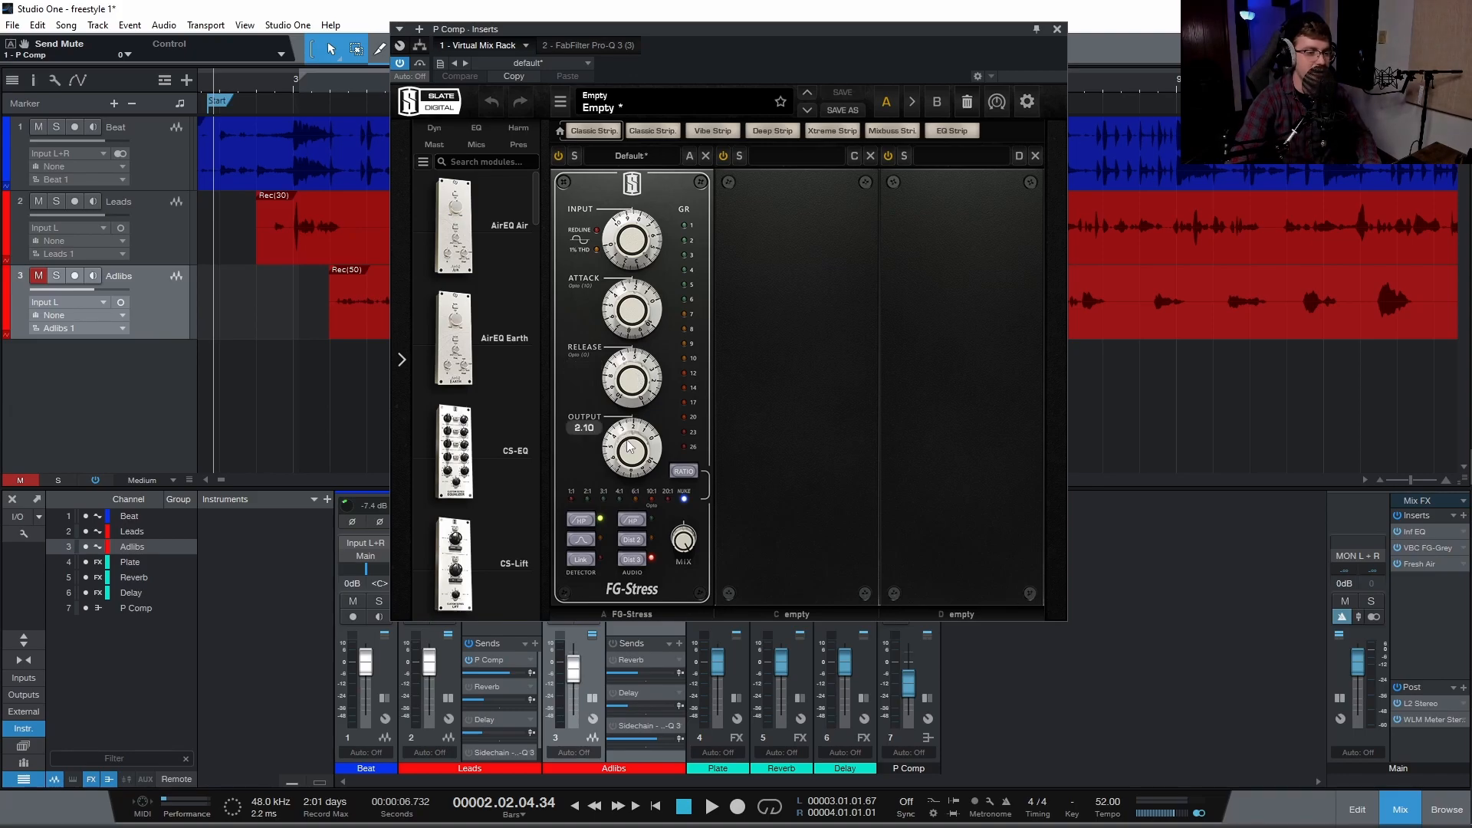
pyautogui.click(1058, 30)
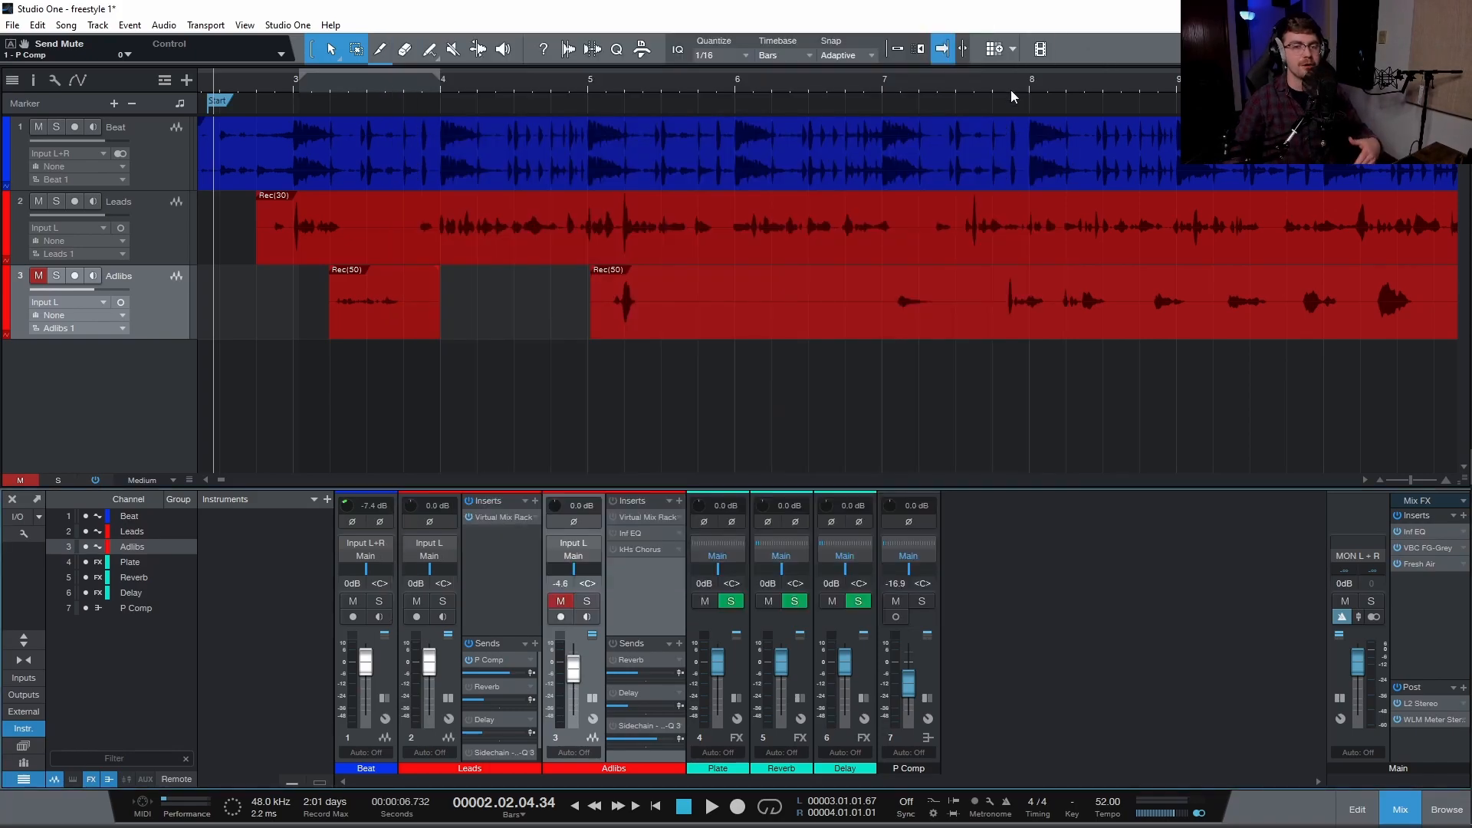
pyautogui.press('space')
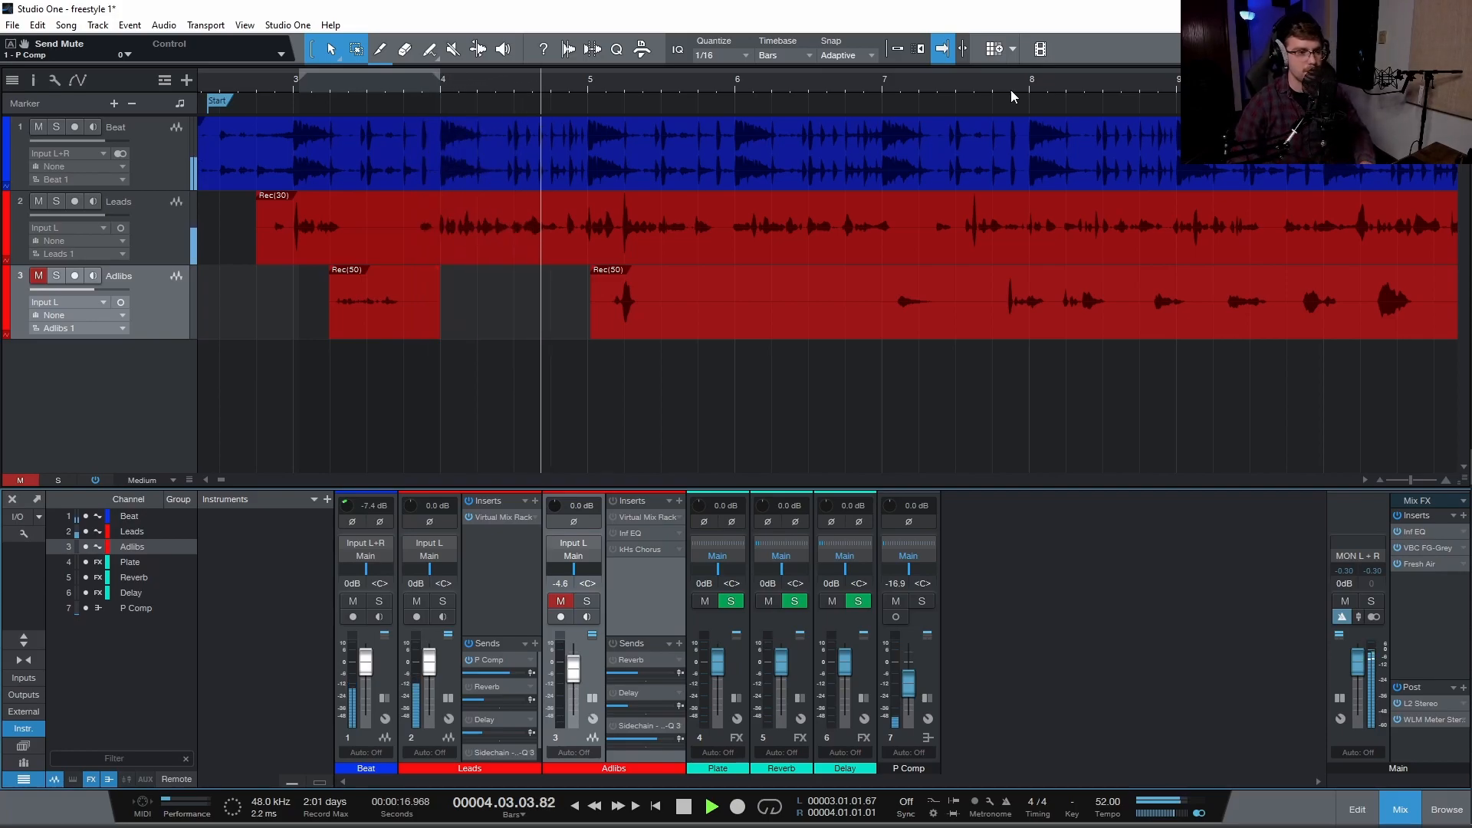
pyautogui.press('space')
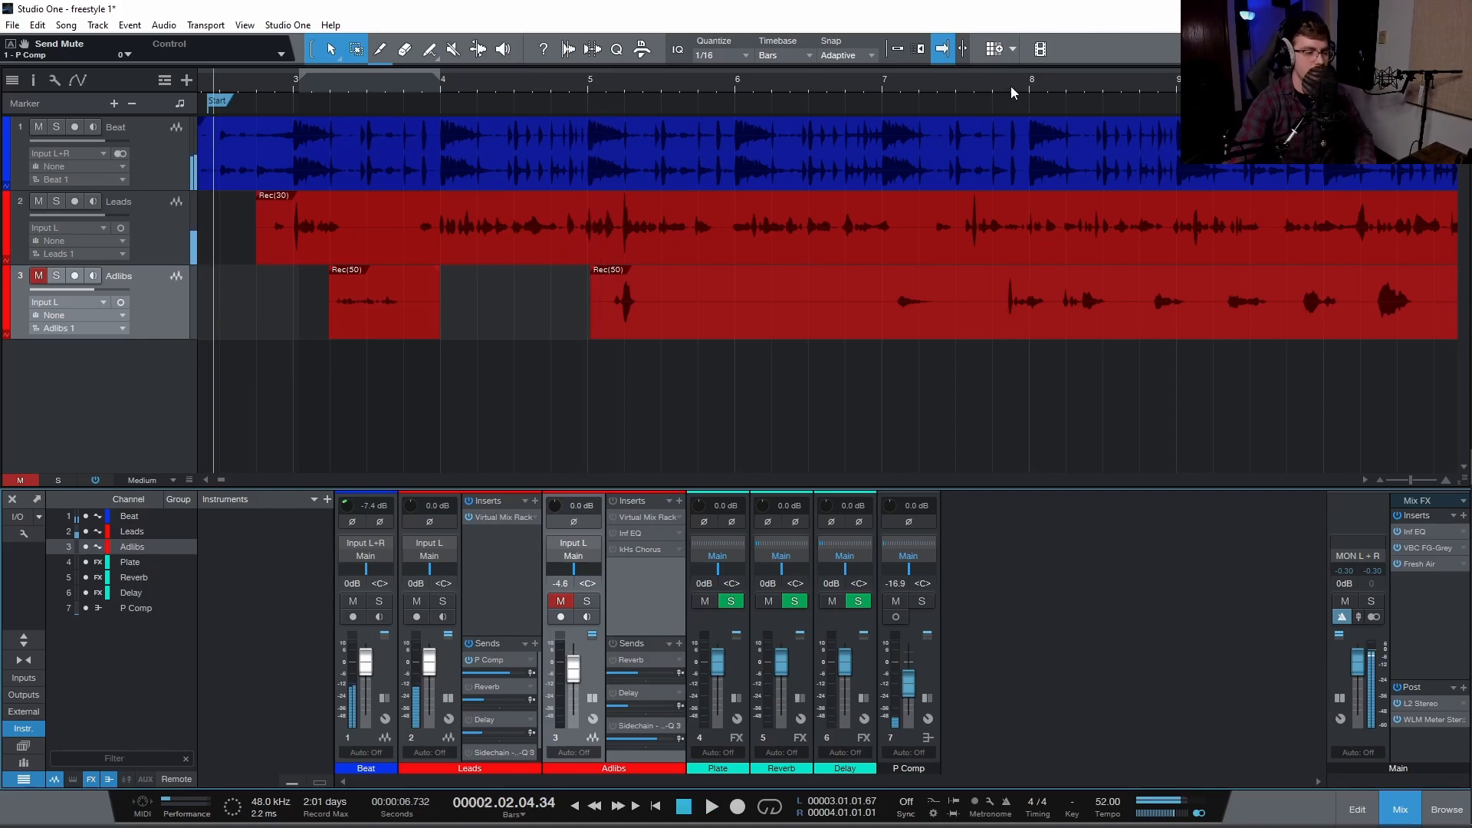
# Enable the Leads' Reverb send and check the low and high EQ settings of VerbSuite Classics.
pyautogui.doubleClick(492, 687)
pyautogui.moveTo(727, 49); pyautogui.dragTo(630, 152)
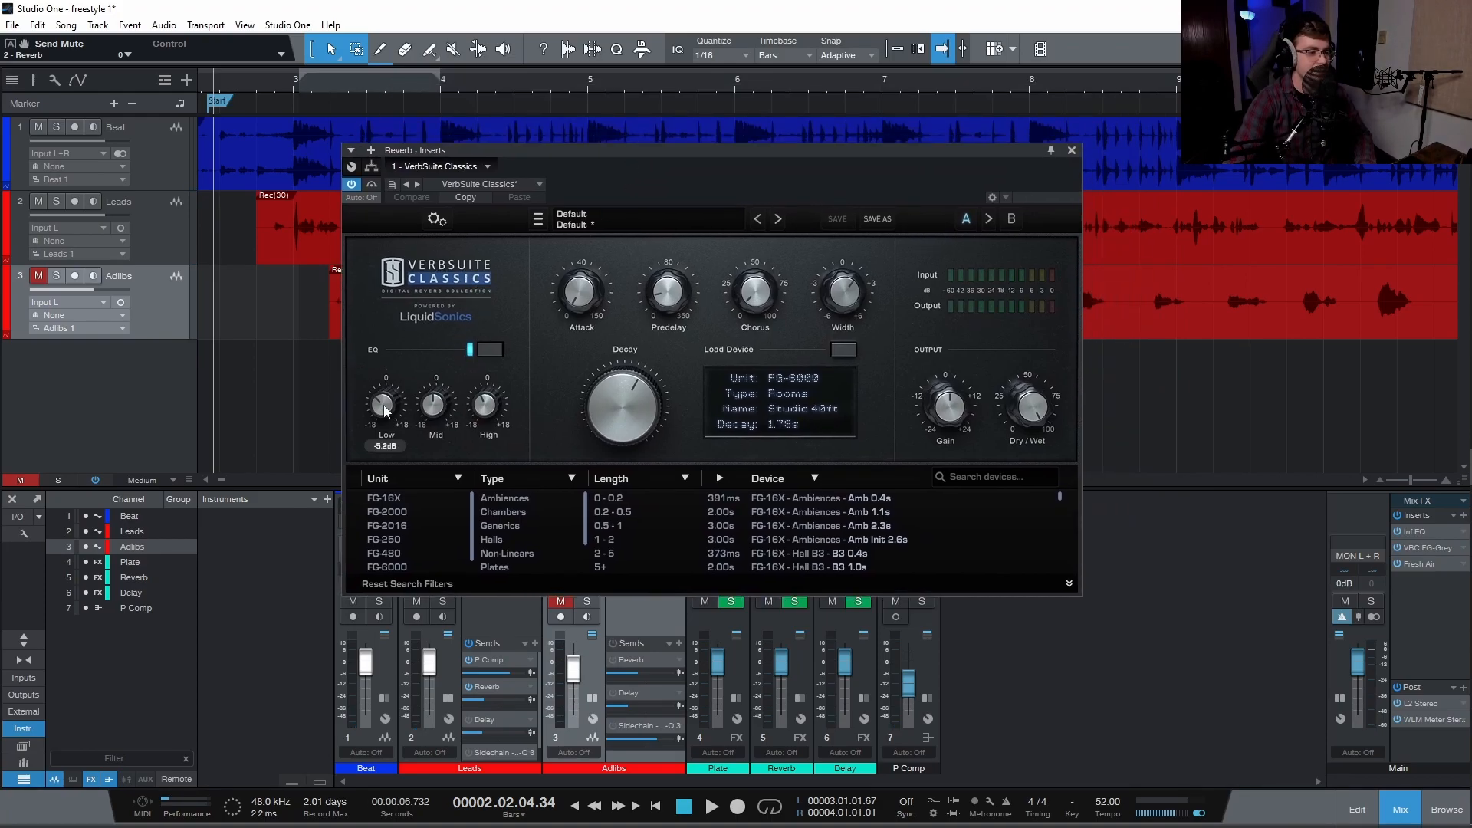
pyautogui.moveTo(490, 408)
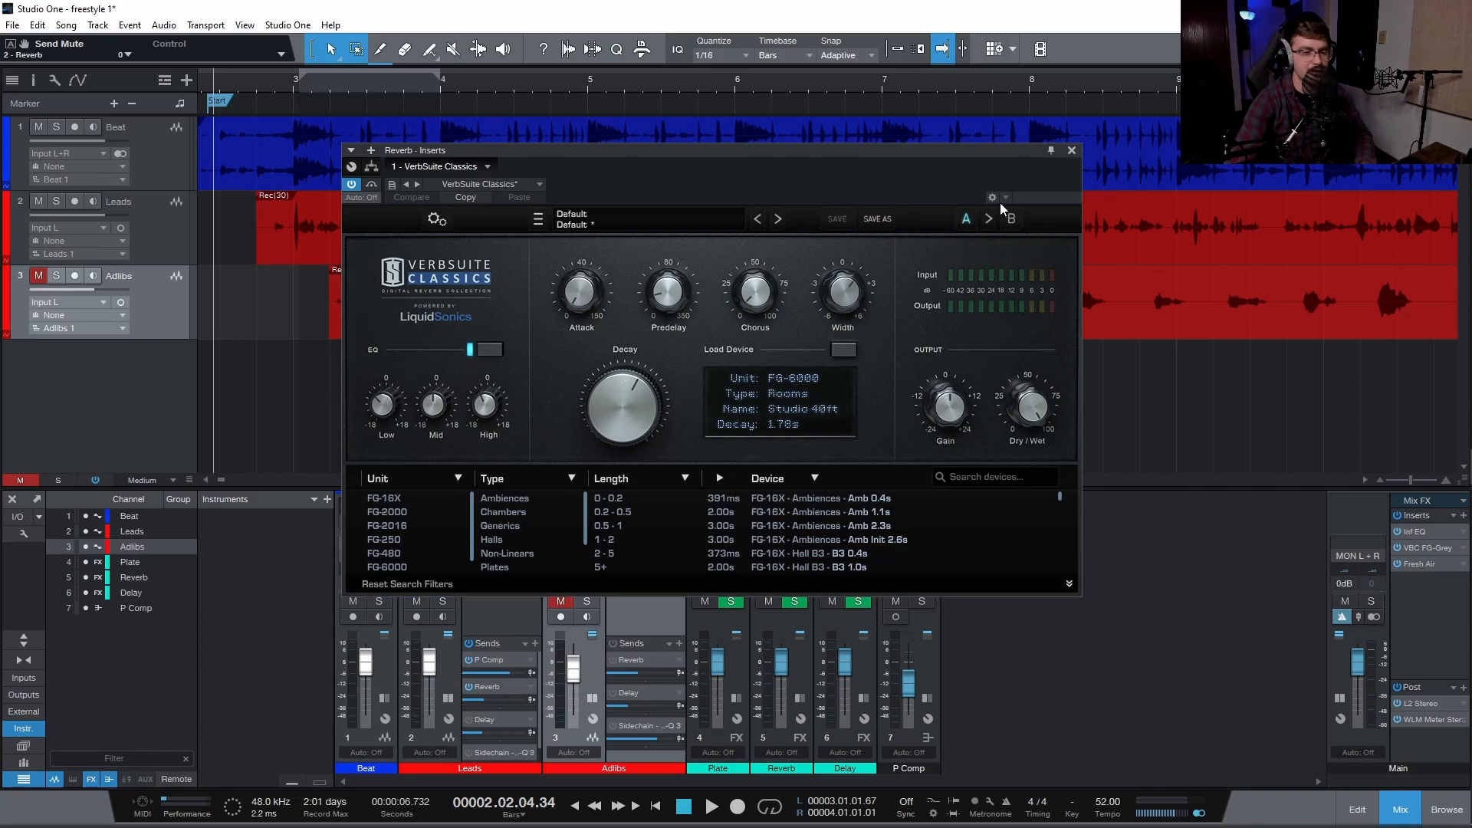
pyautogui.click(1073, 151)
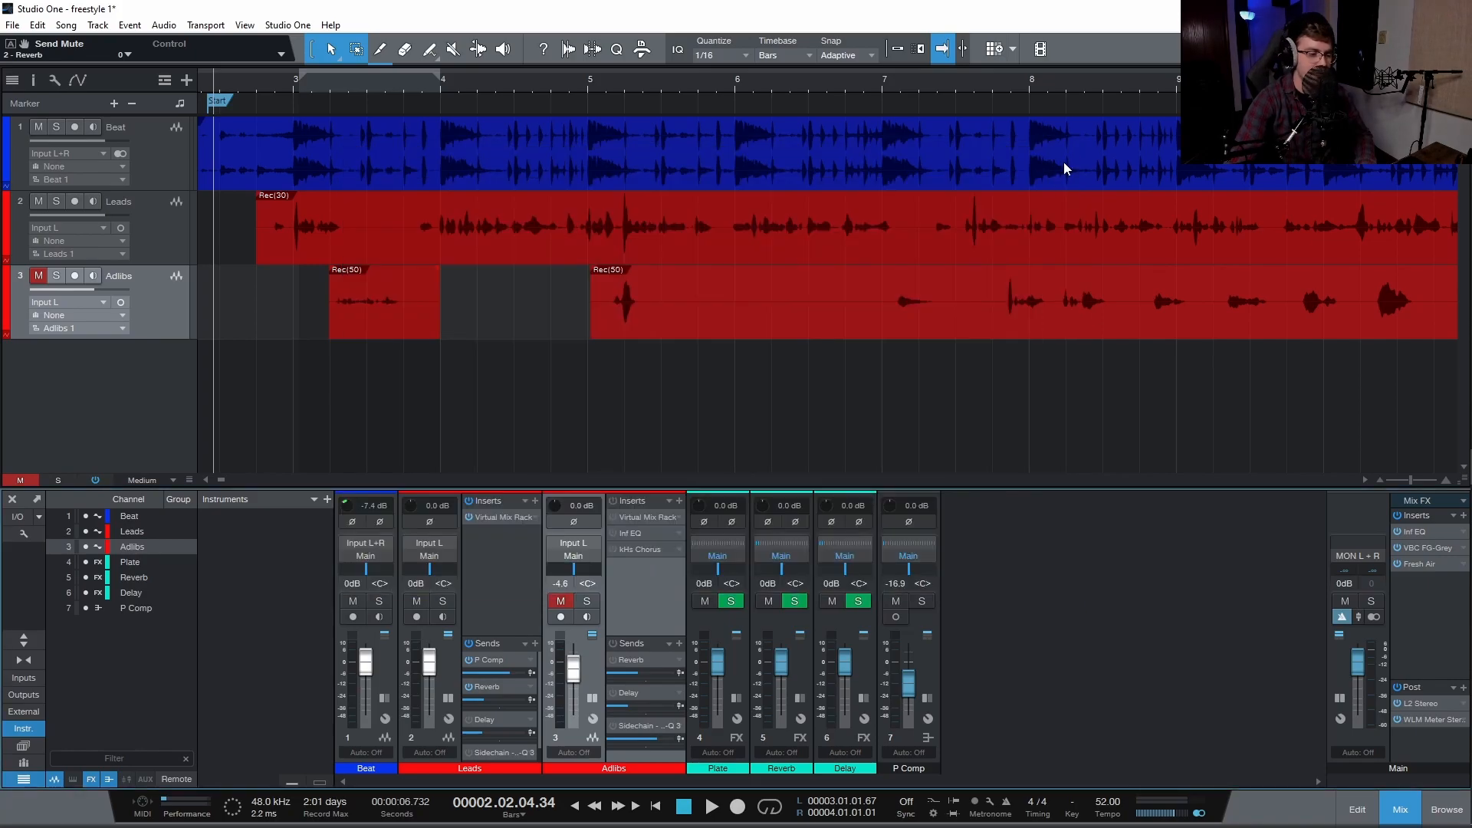
# Reopen VerbSuite Classics on the Reverb channel, audition the lead vocal with the reverb, and close the plug-in.
pyautogui.click(499, 691)
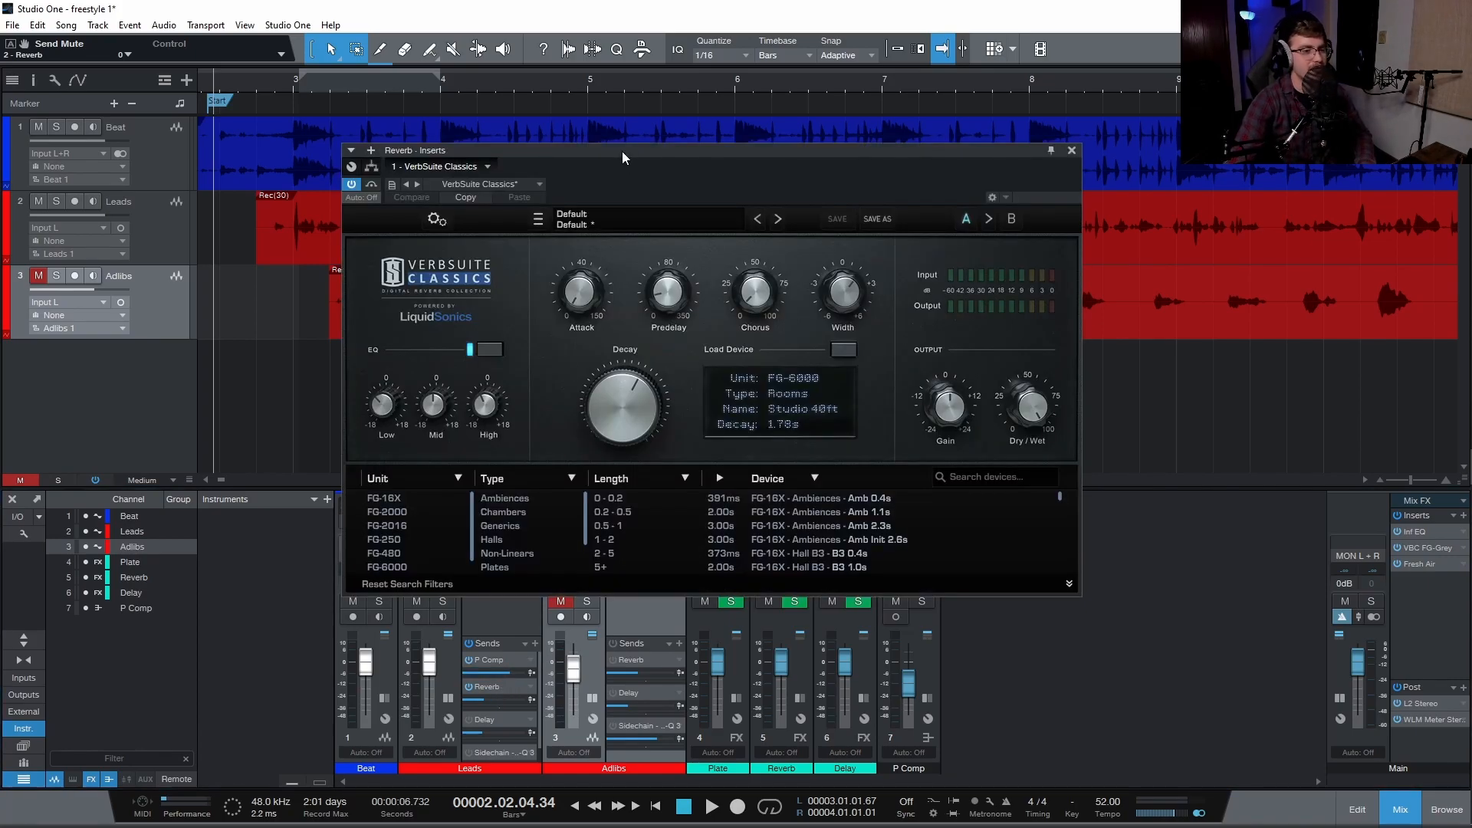
pyautogui.moveTo(623, 150); pyautogui.dragTo(640, 151)
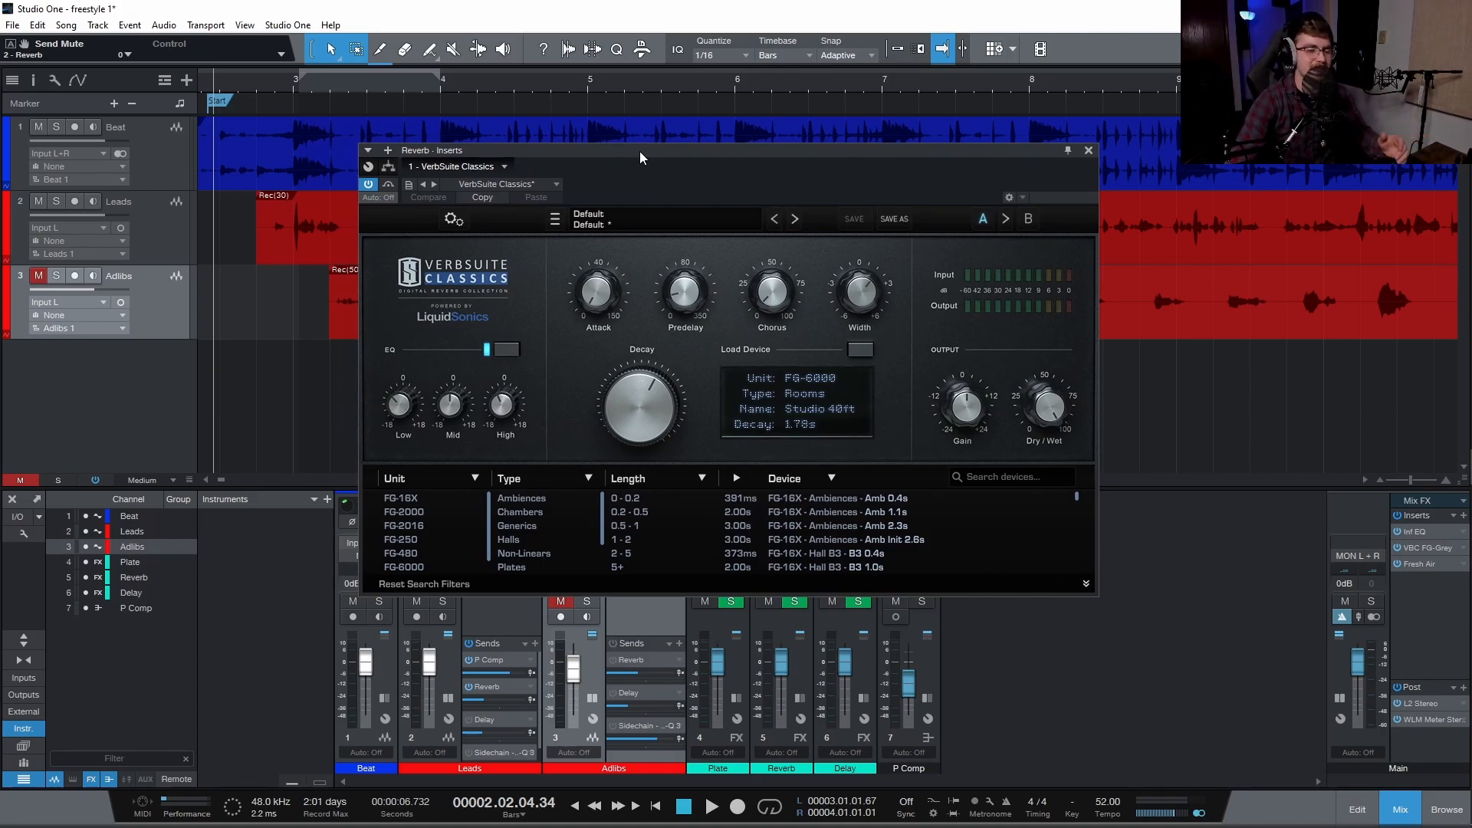
pyautogui.press('space')
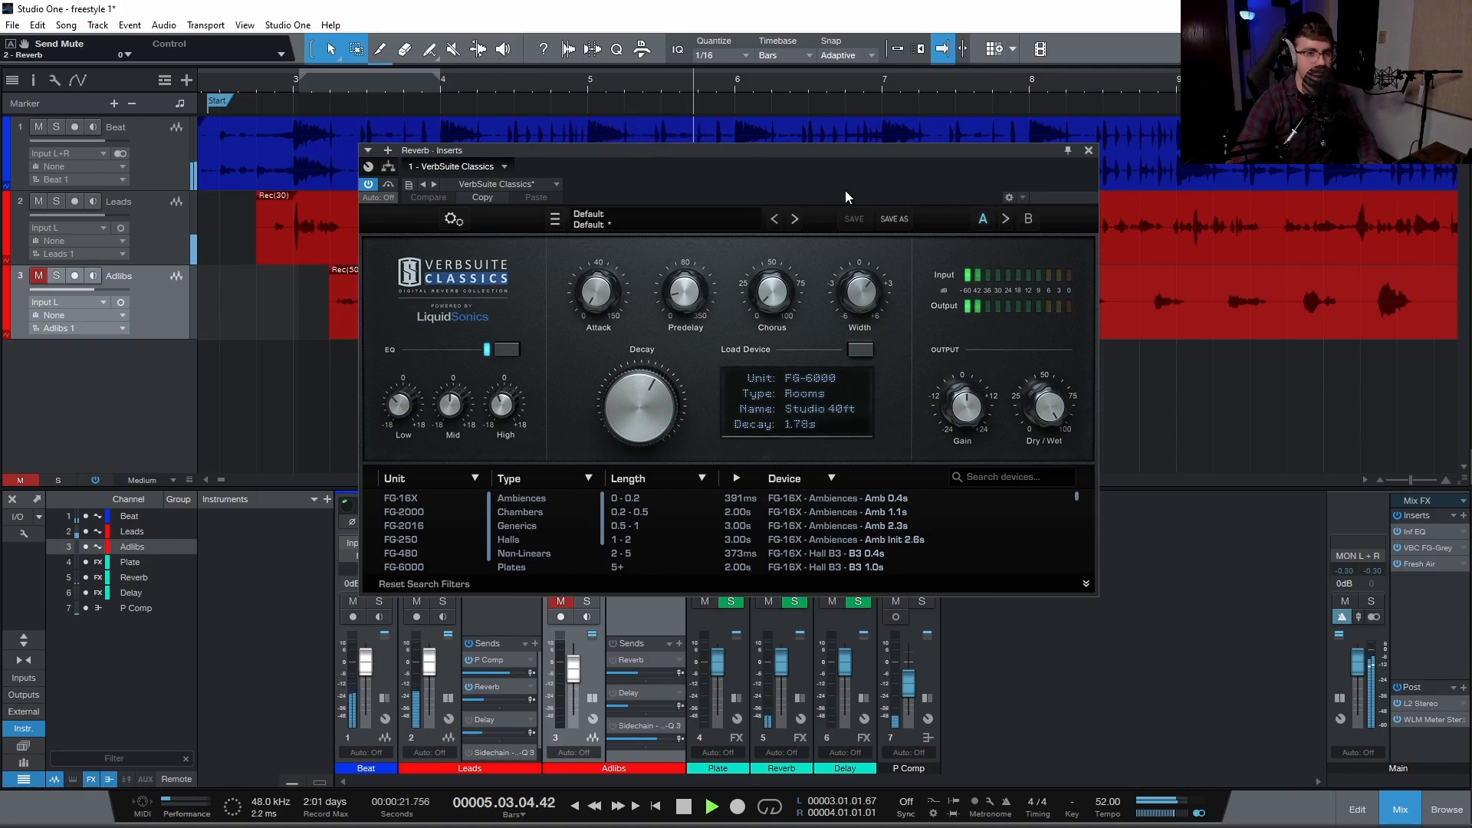
pyautogui.press('space')
pyautogui.click(1088, 150)
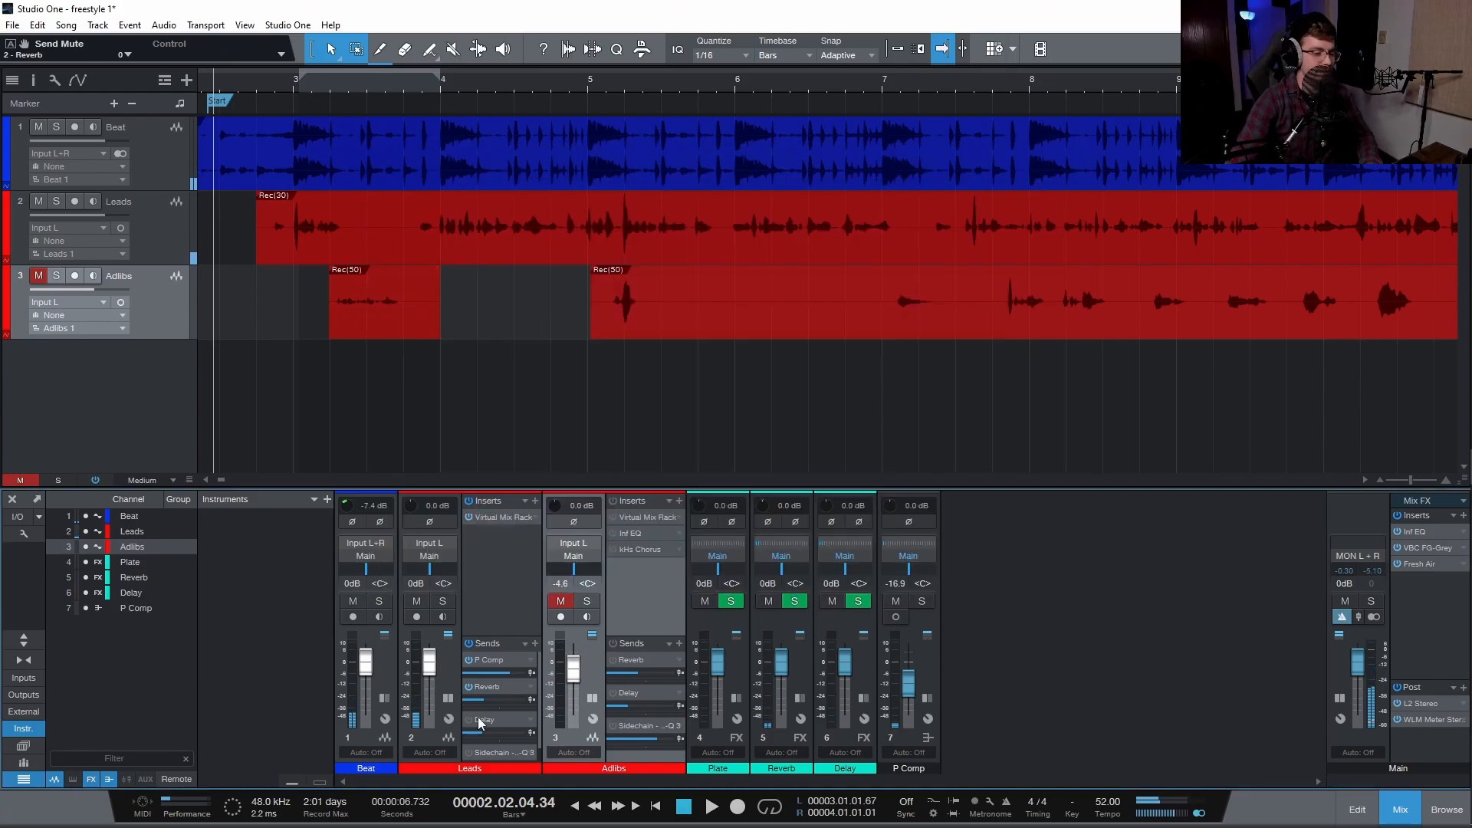
# Enable the Leads' Delay send, review the Repeater plug-in's settings, and audition the lead vocal with the delay.
pyautogui.doubleClick(501, 721)
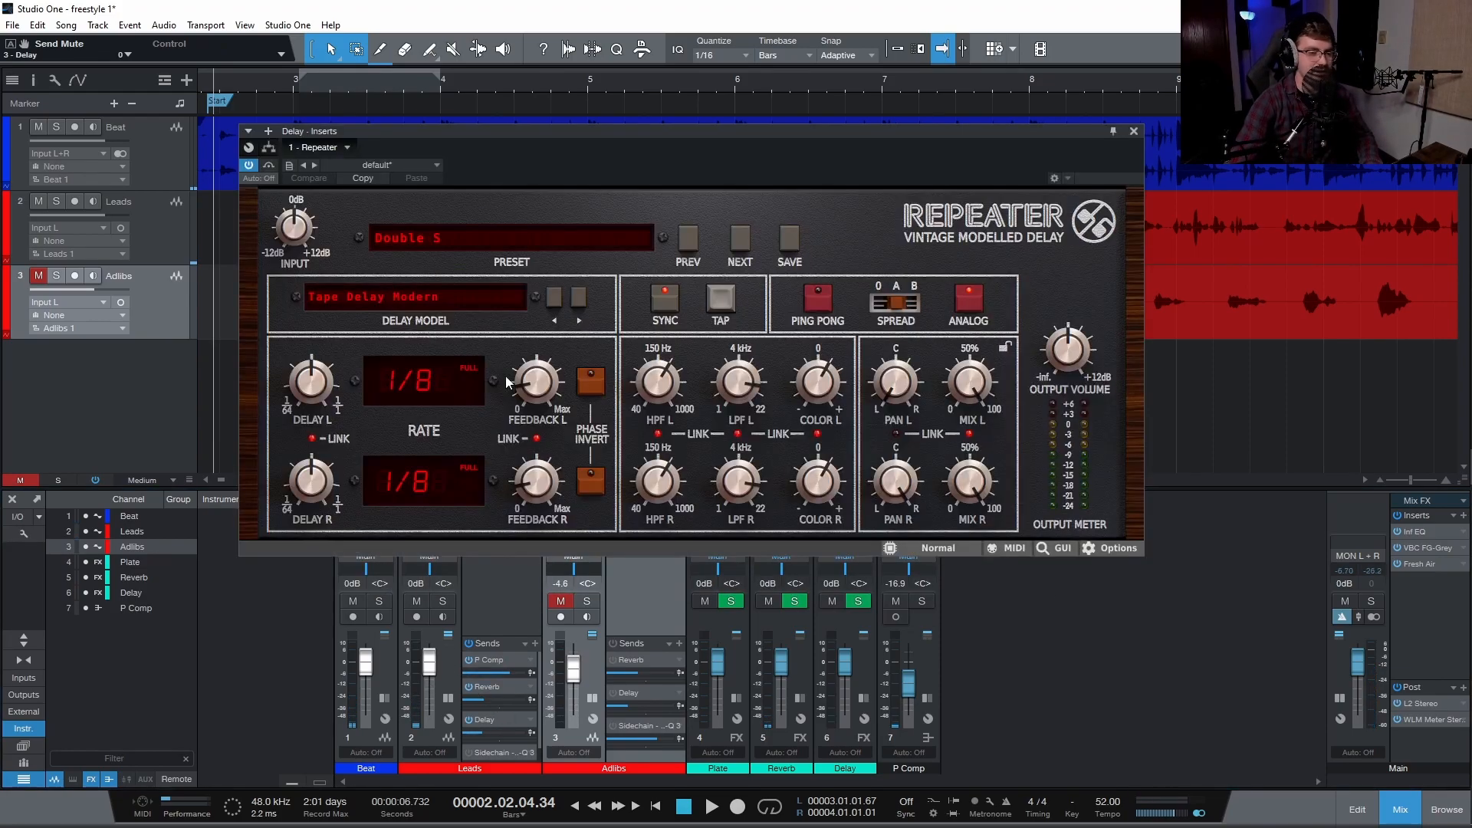
pyautogui.moveTo(610, 133); pyautogui.dragTo(609, 75)
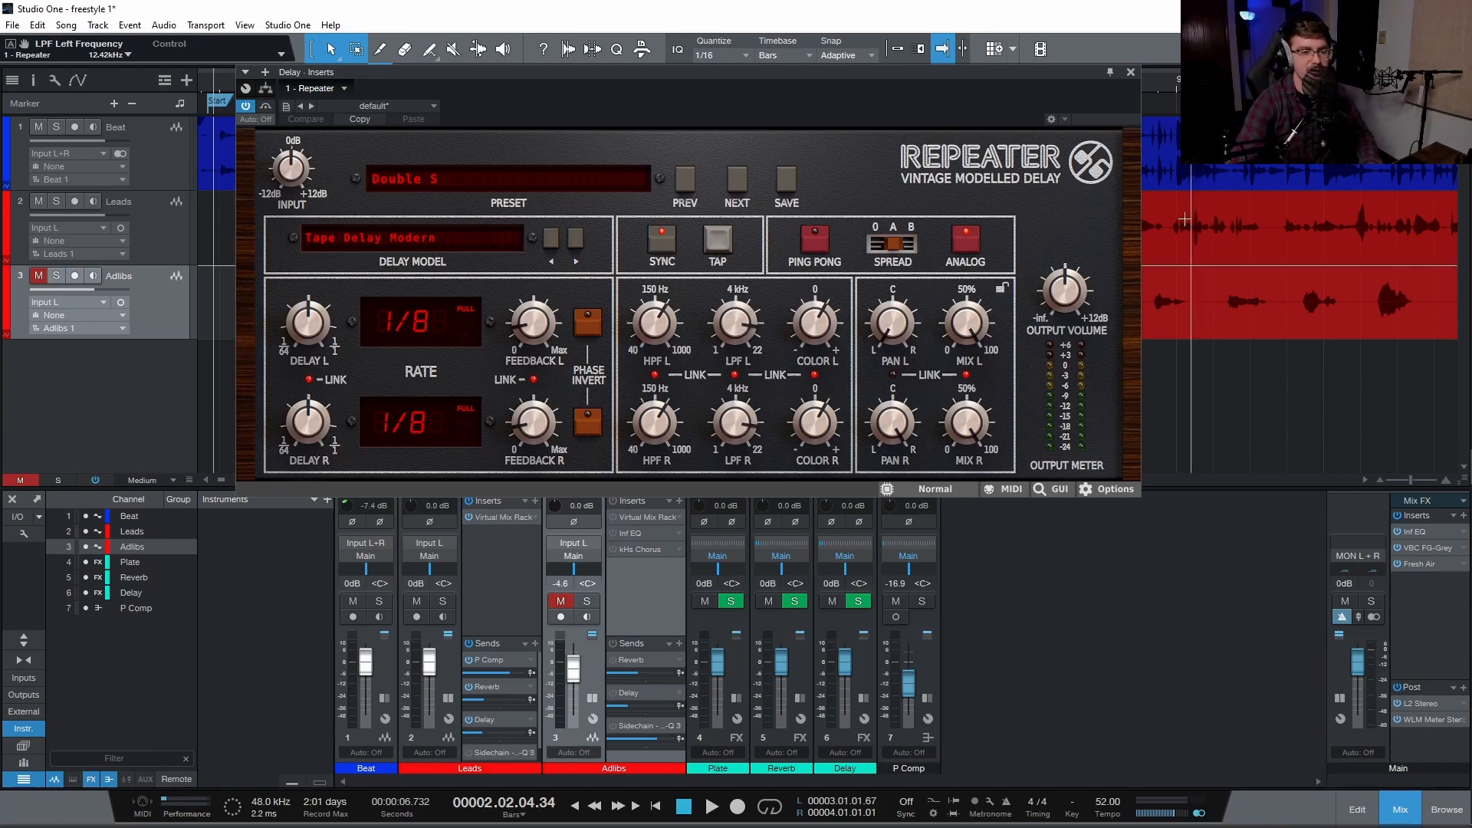
pyautogui.moveTo(828, 72); pyautogui.dragTo(799, 161)
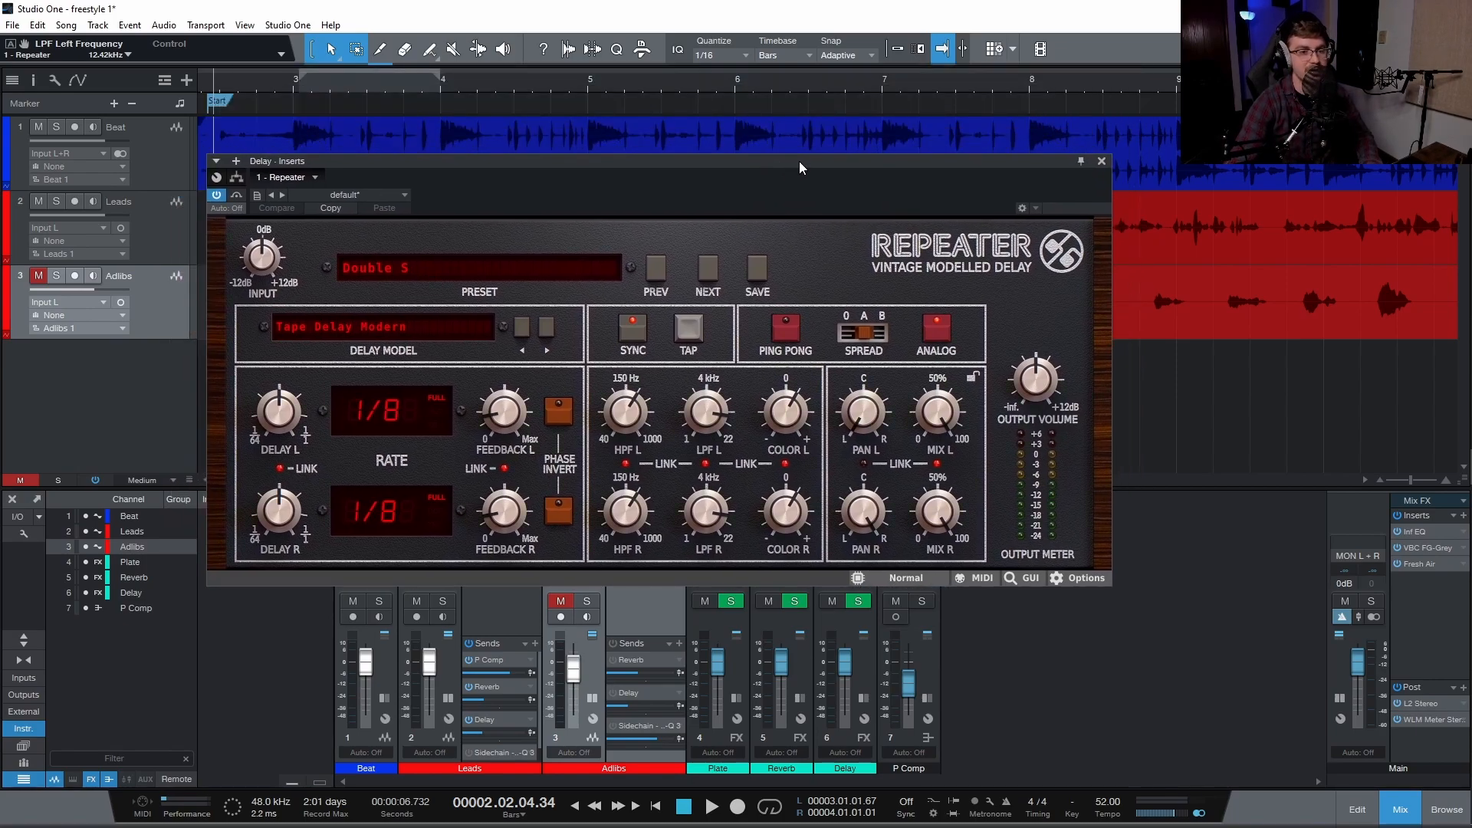
pyautogui.press('space')
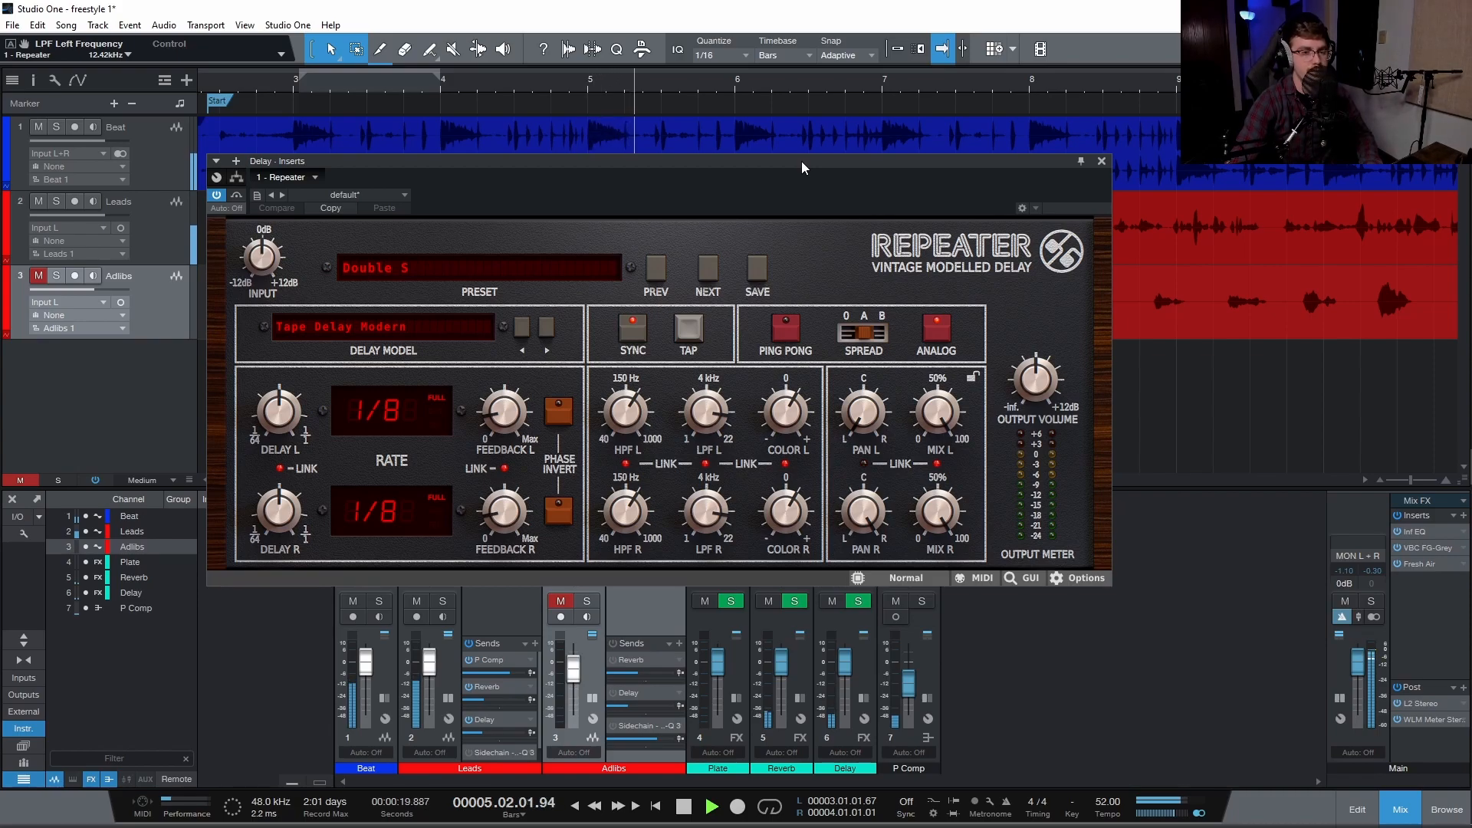
pyautogui.press('space')
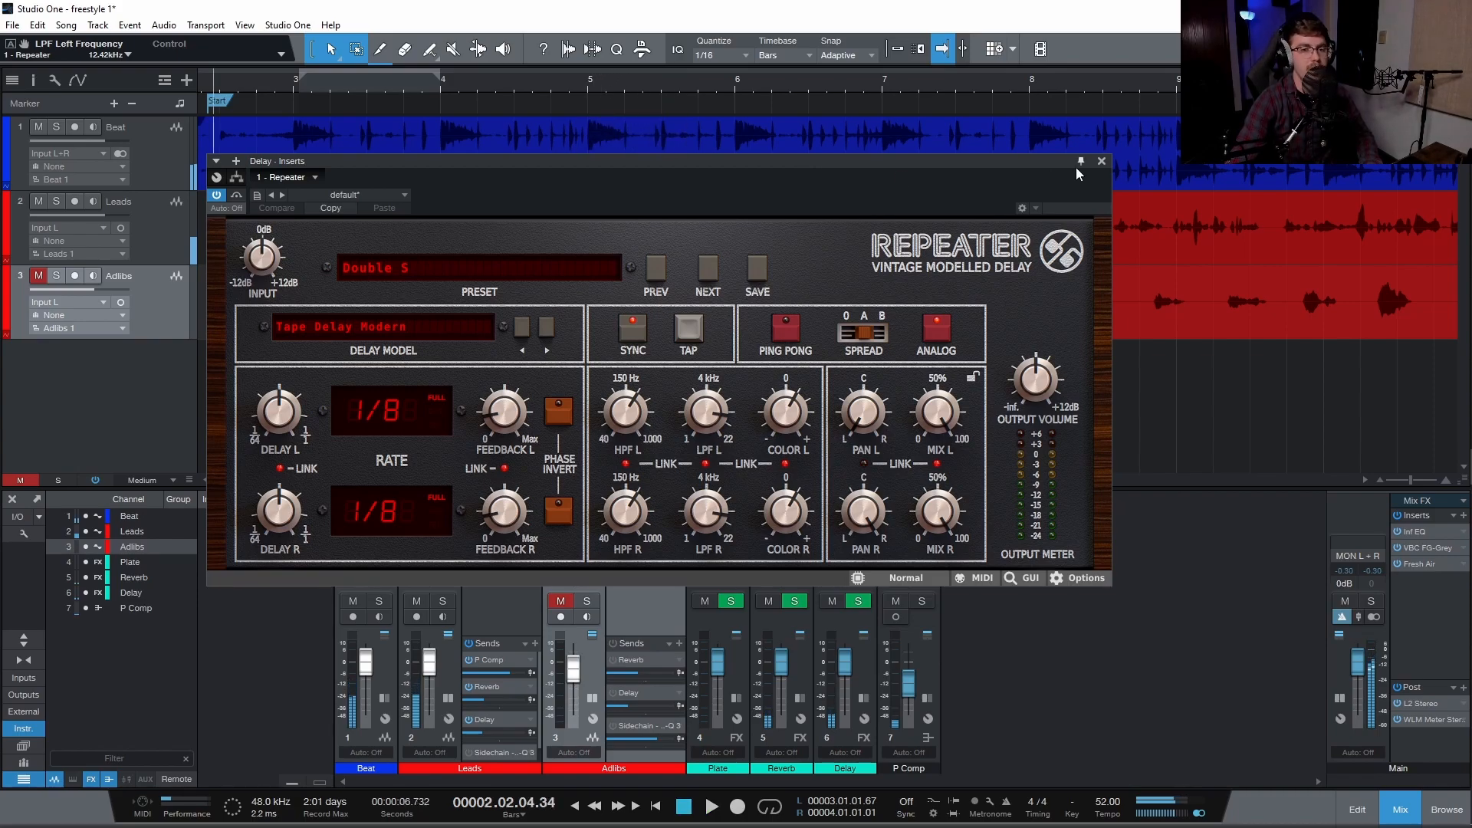
pyautogui.click(1102, 161)
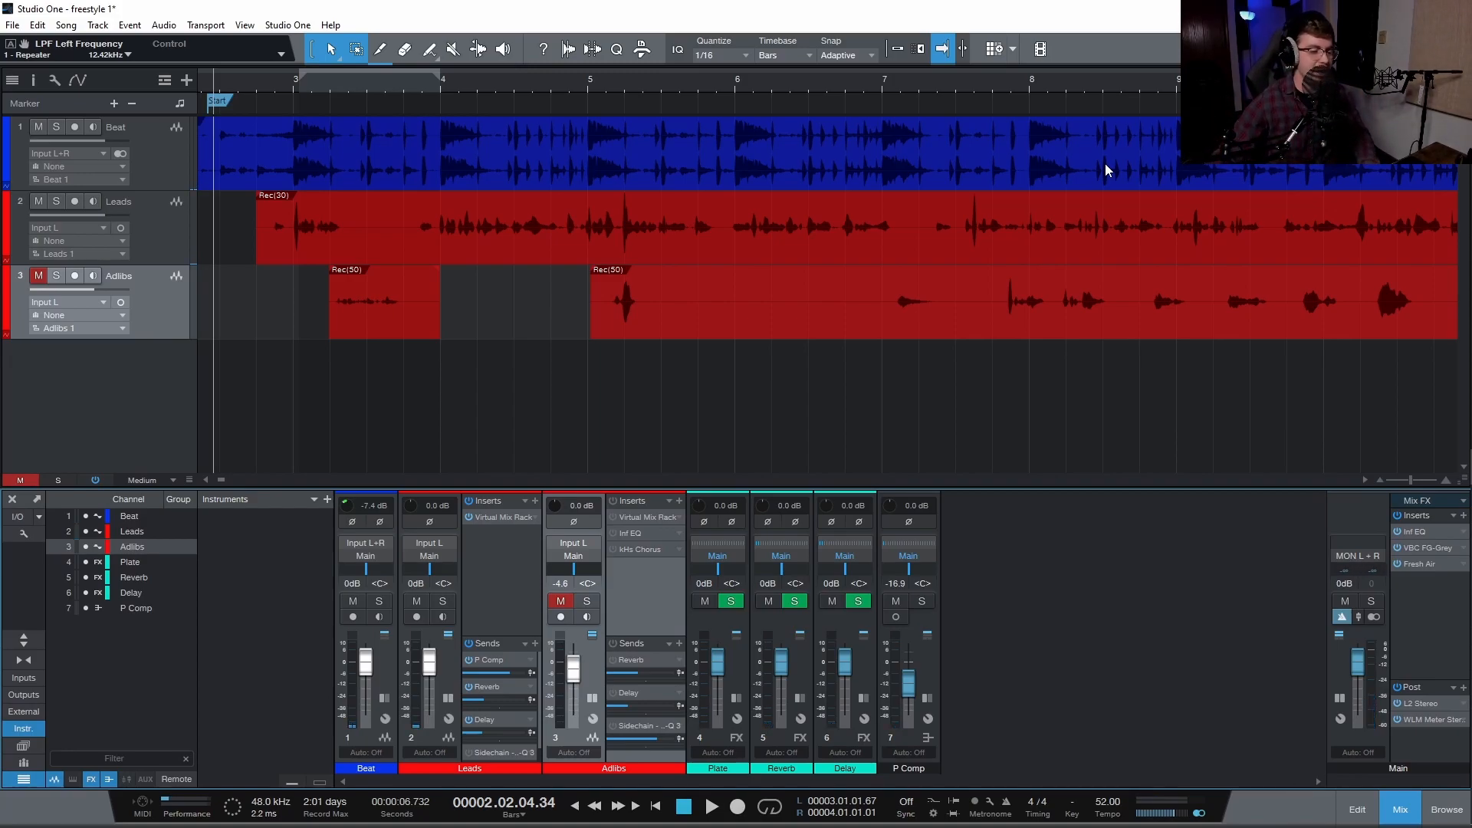
# Unmute the Adlibs track and enable its Virtual Mix Rack and Inf EQ, reviewing the rack modules and the EQ's low-cut and high-cut bands.
pyautogui.click(560, 601)
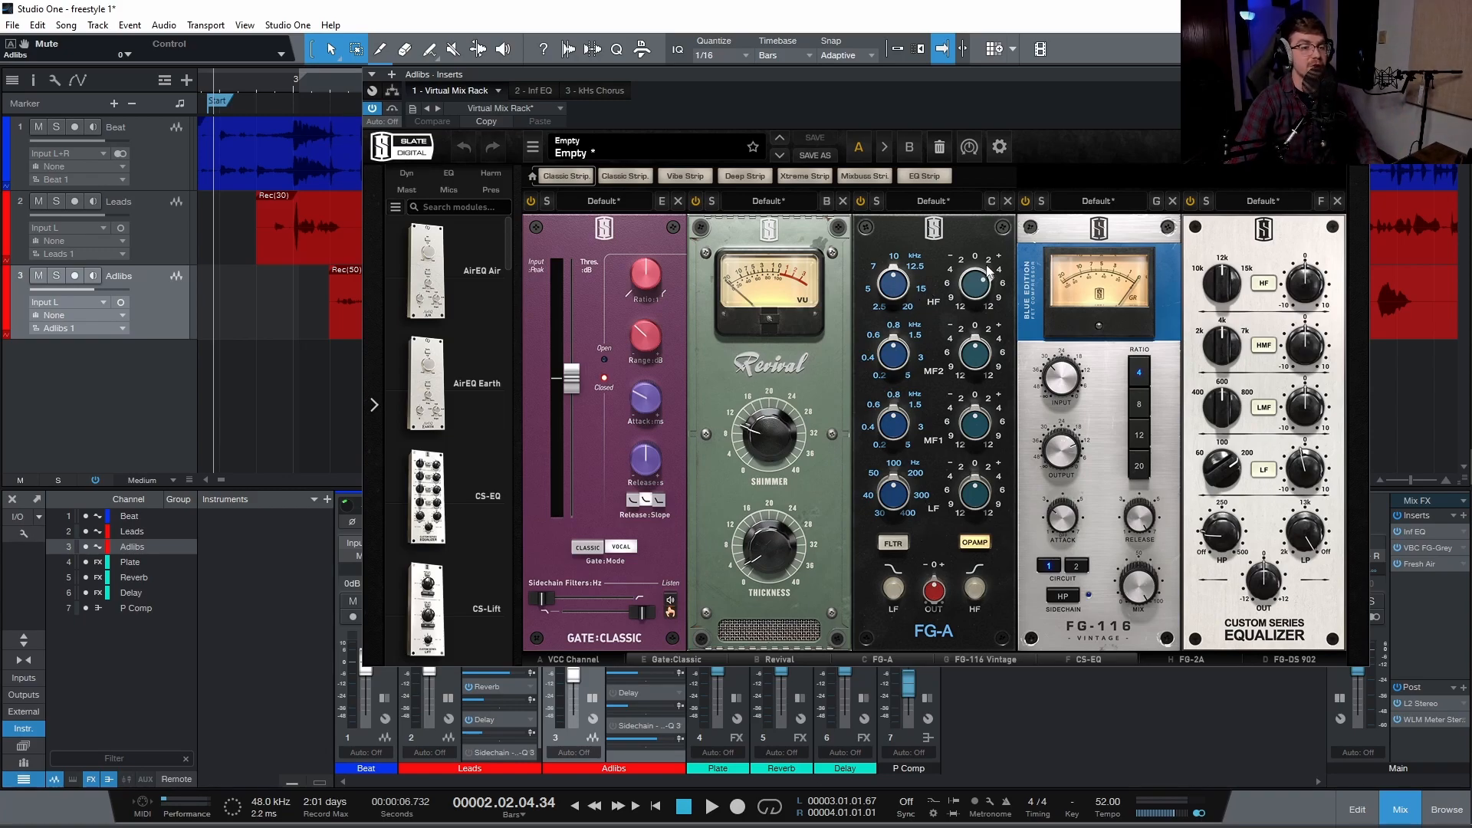
pyautogui.moveTo(992, 286)
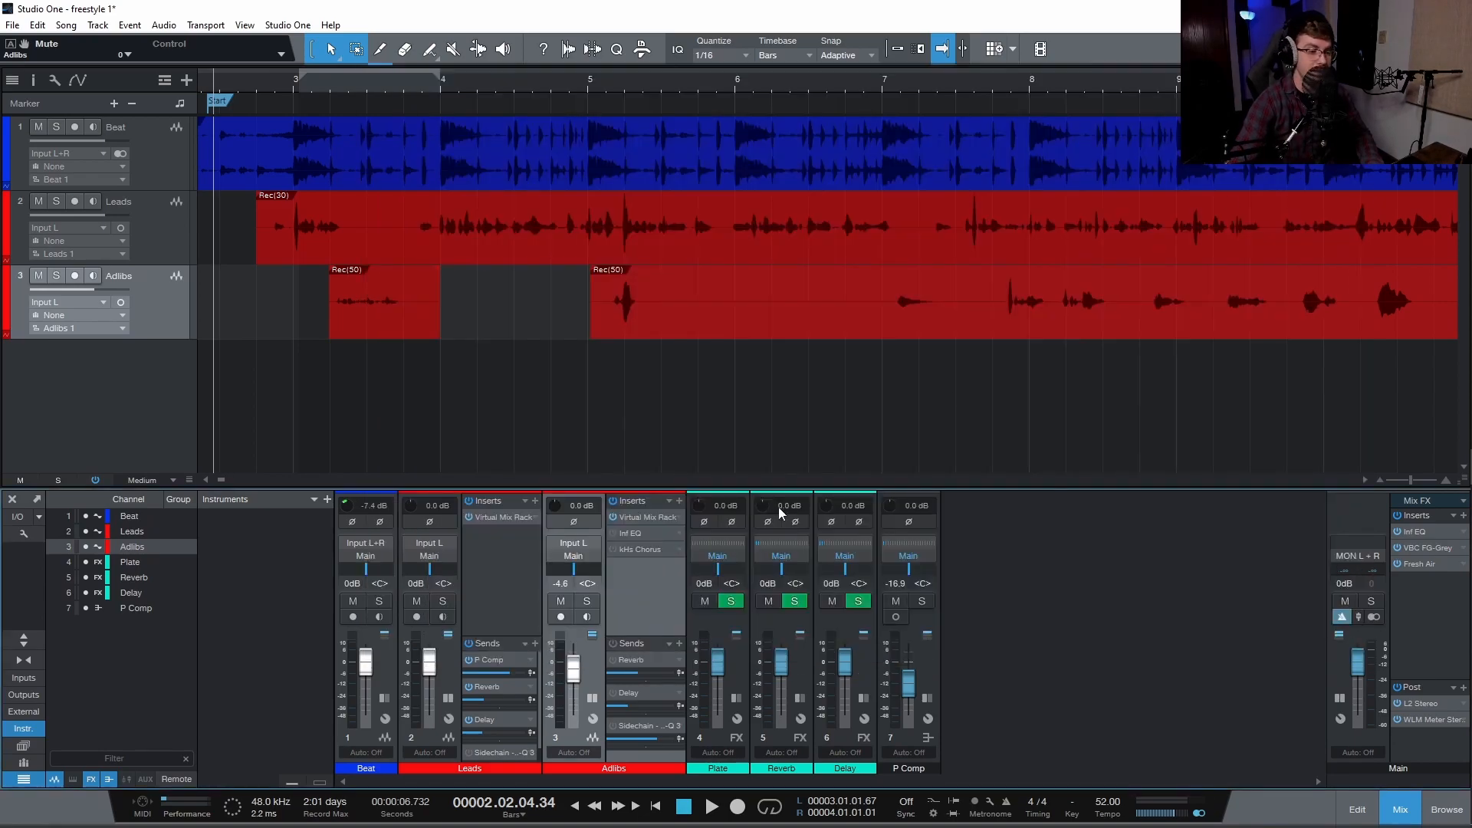
pyautogui.click(632, 534)
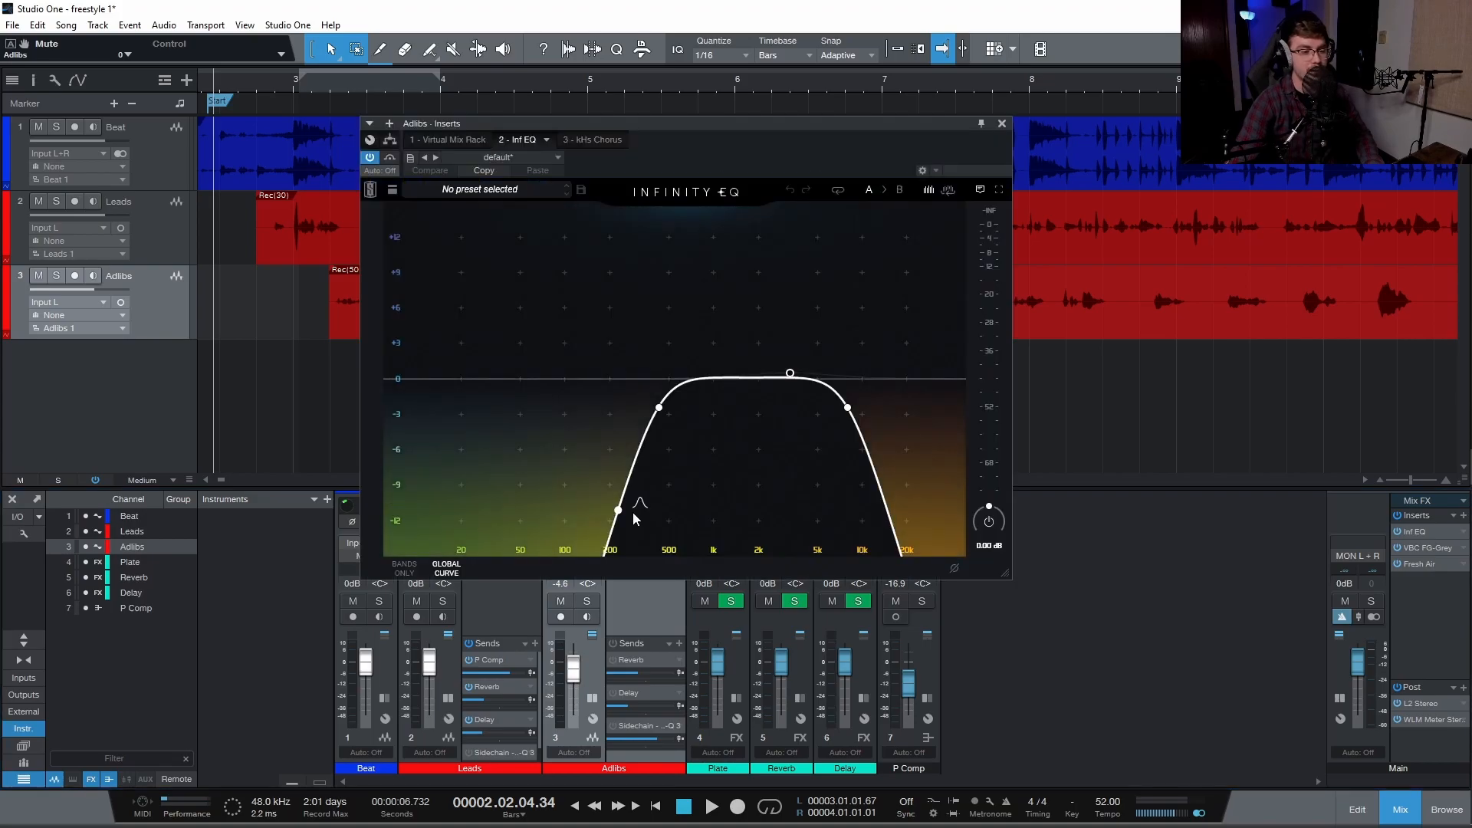
pyautogui.click(659, 408)
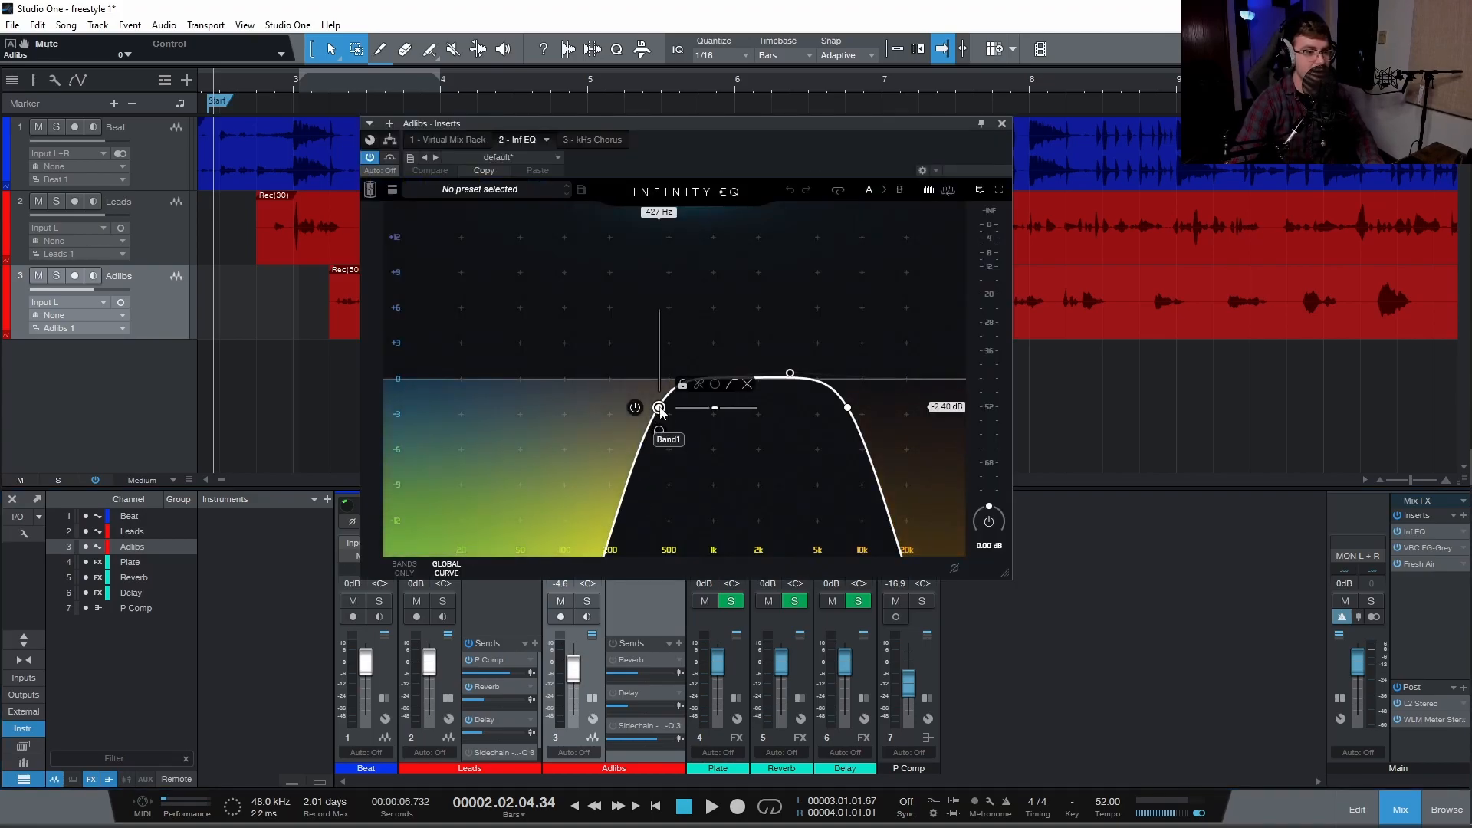
pyautogui.click(847, 408)
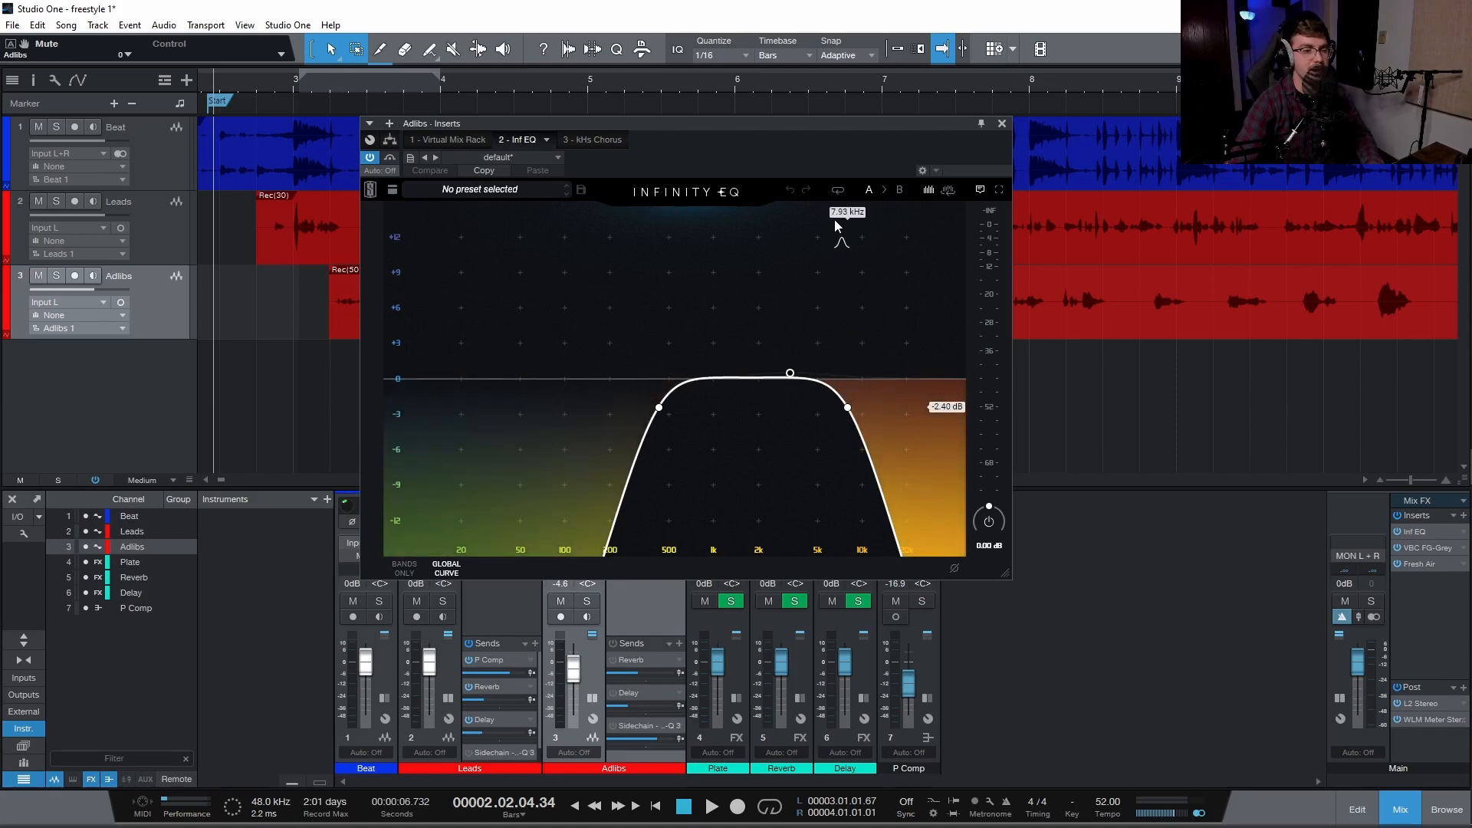
pyautogui.click(1002, 123)
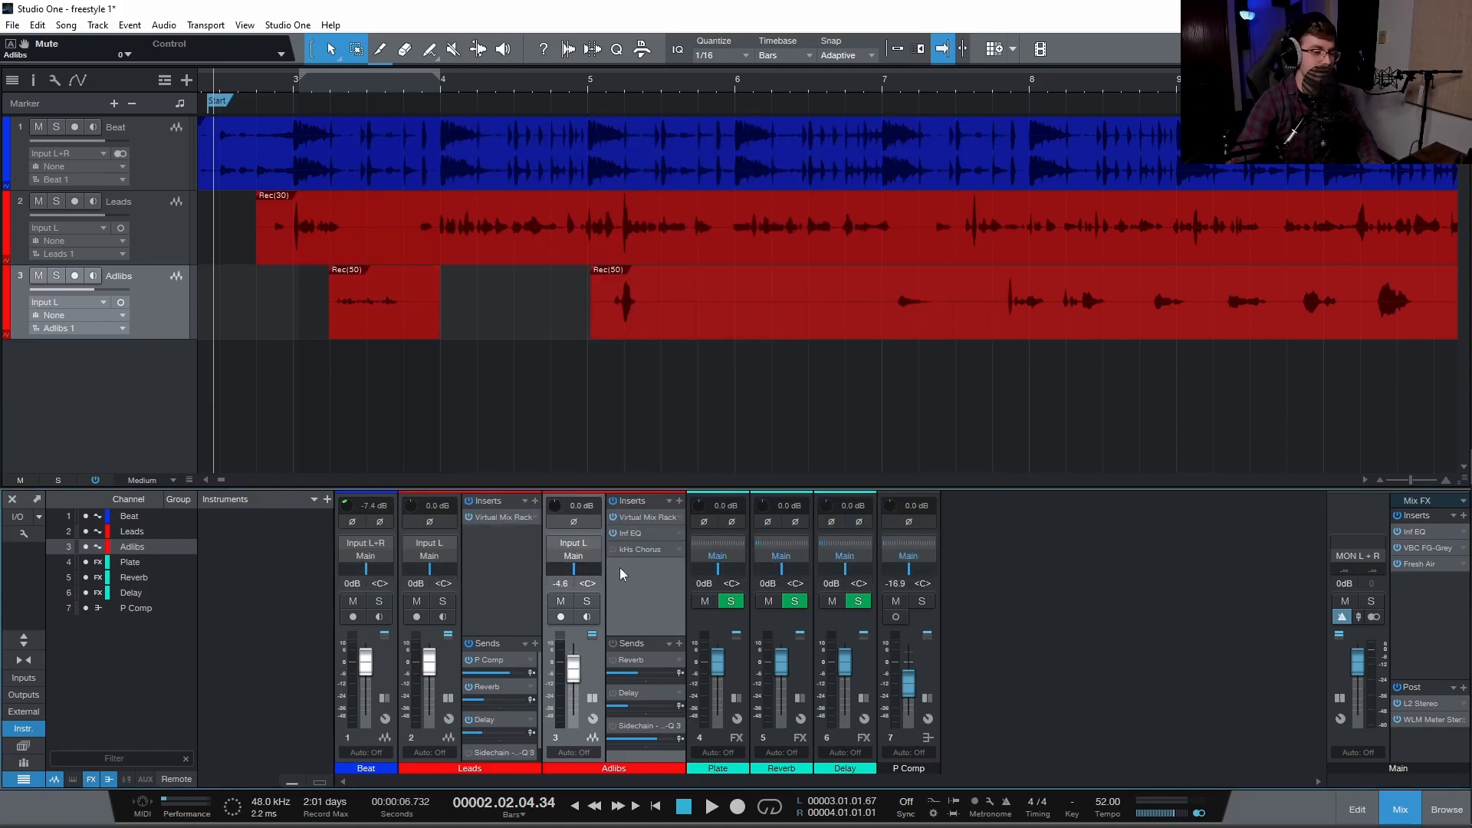
# Enable the kHs Chorus on Adlibs, move its window clear of the vocal clips, audition the adlibs, and close it.
pyautogui.click(636, 551)
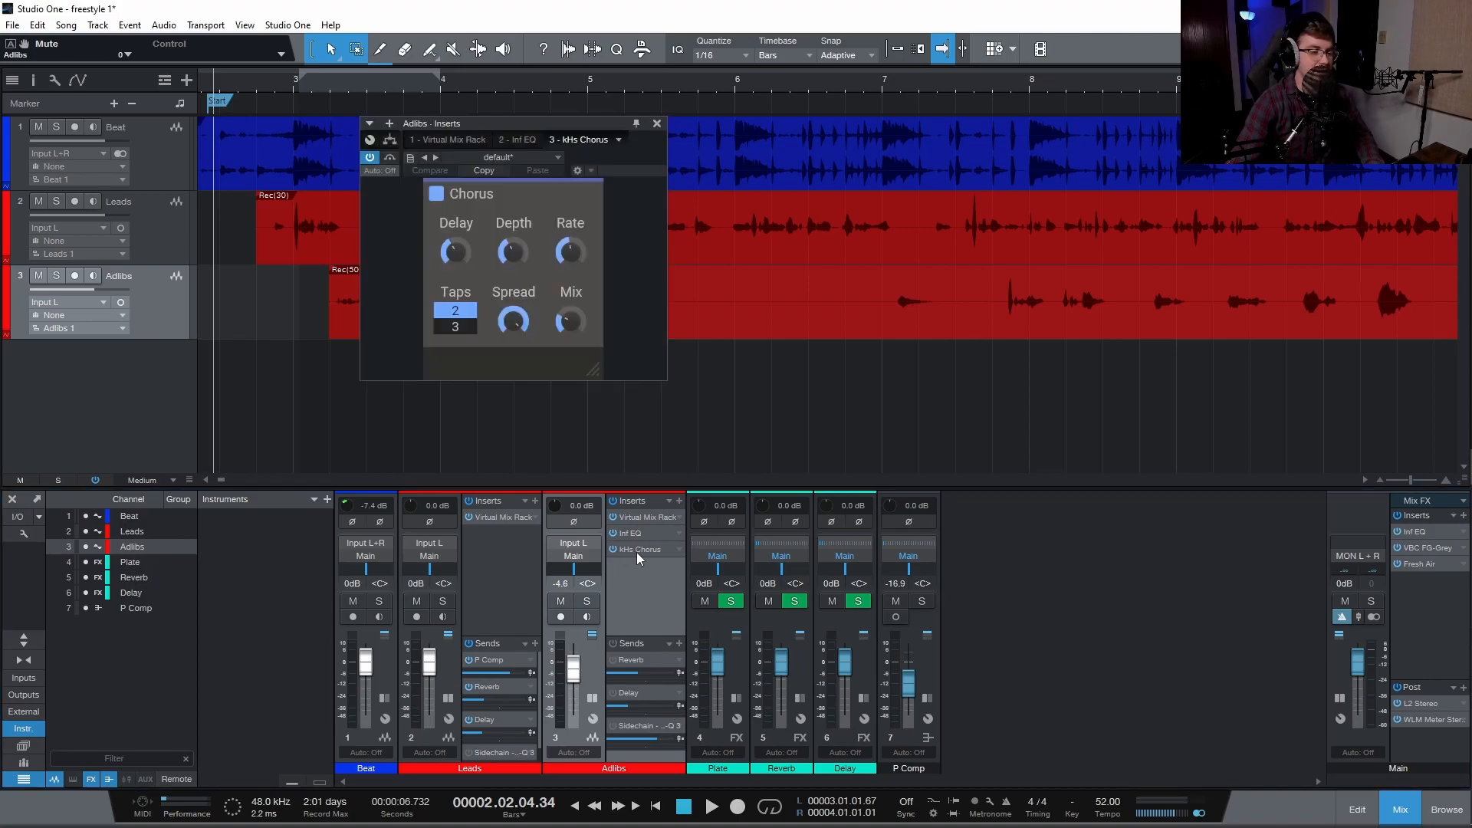
pyautogui.moveTo(523, 122); pyautogui.dragTo(793, 252)
pyautogui.press('space')
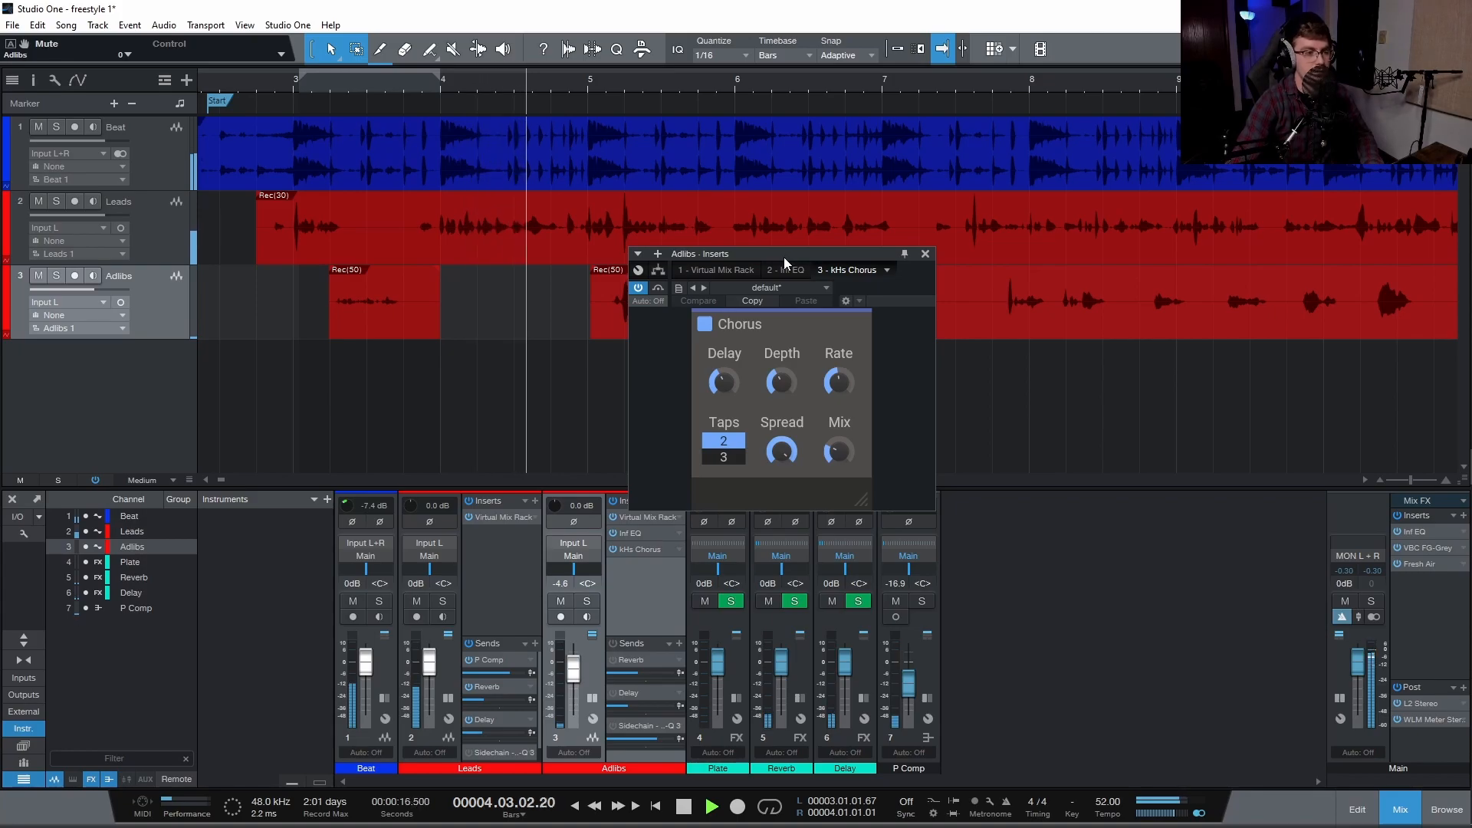
pyautogui.press('space')
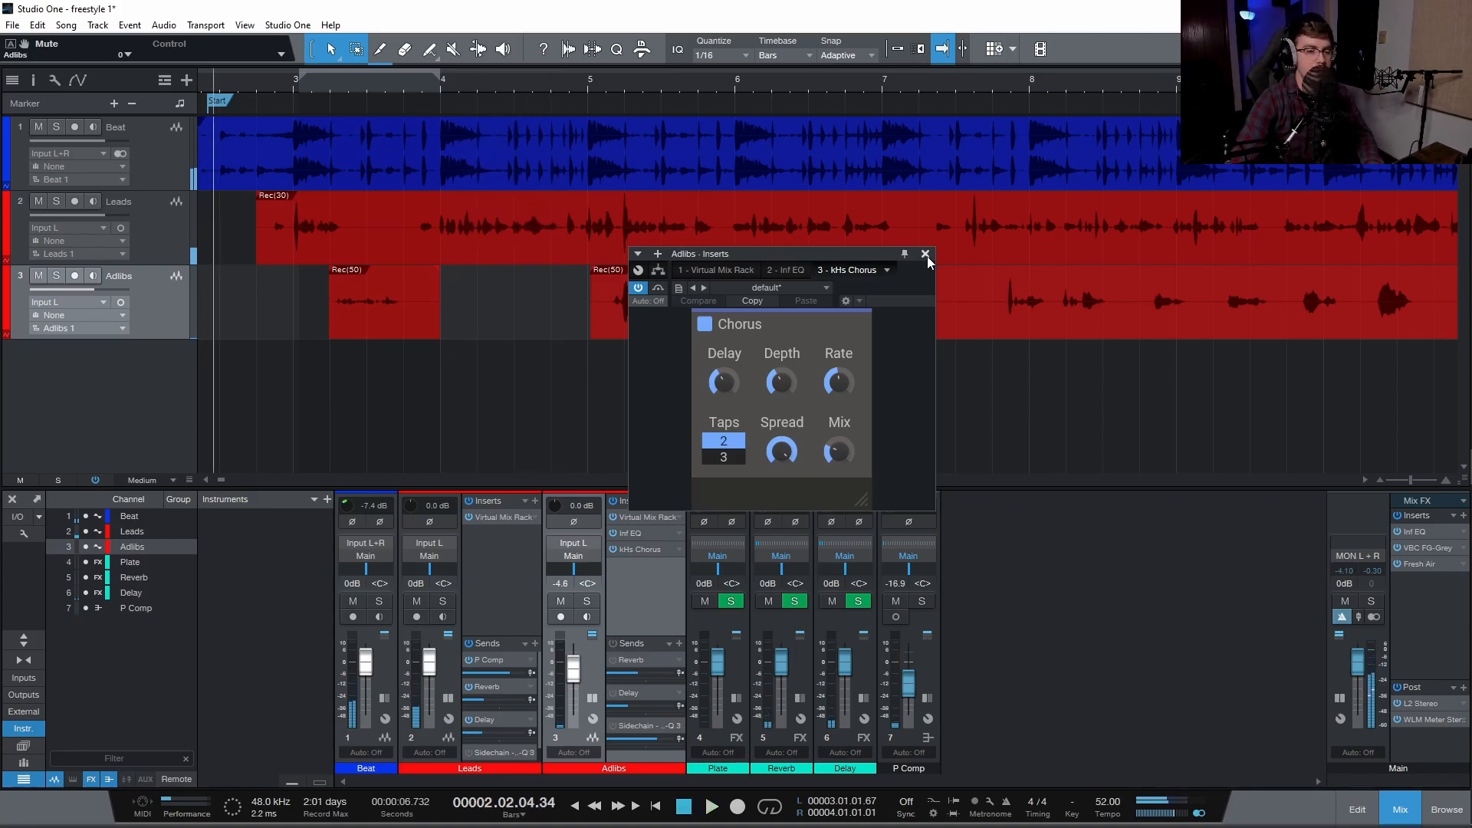
pyautogui.click(925, 254)
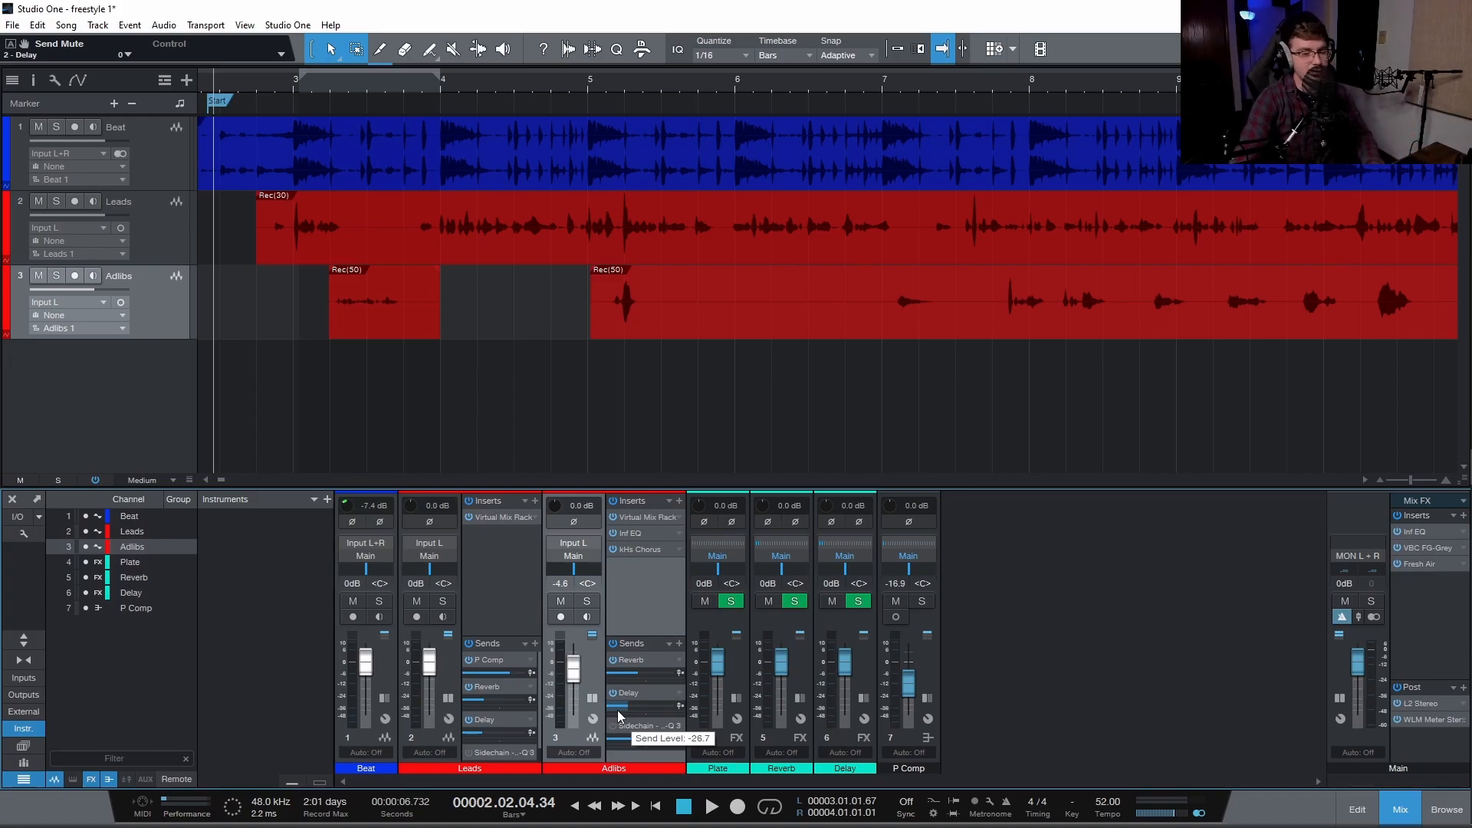
# Audition the song with the Adlibs' Reverb and Delay sends enabled.
pyautogui.press('space')
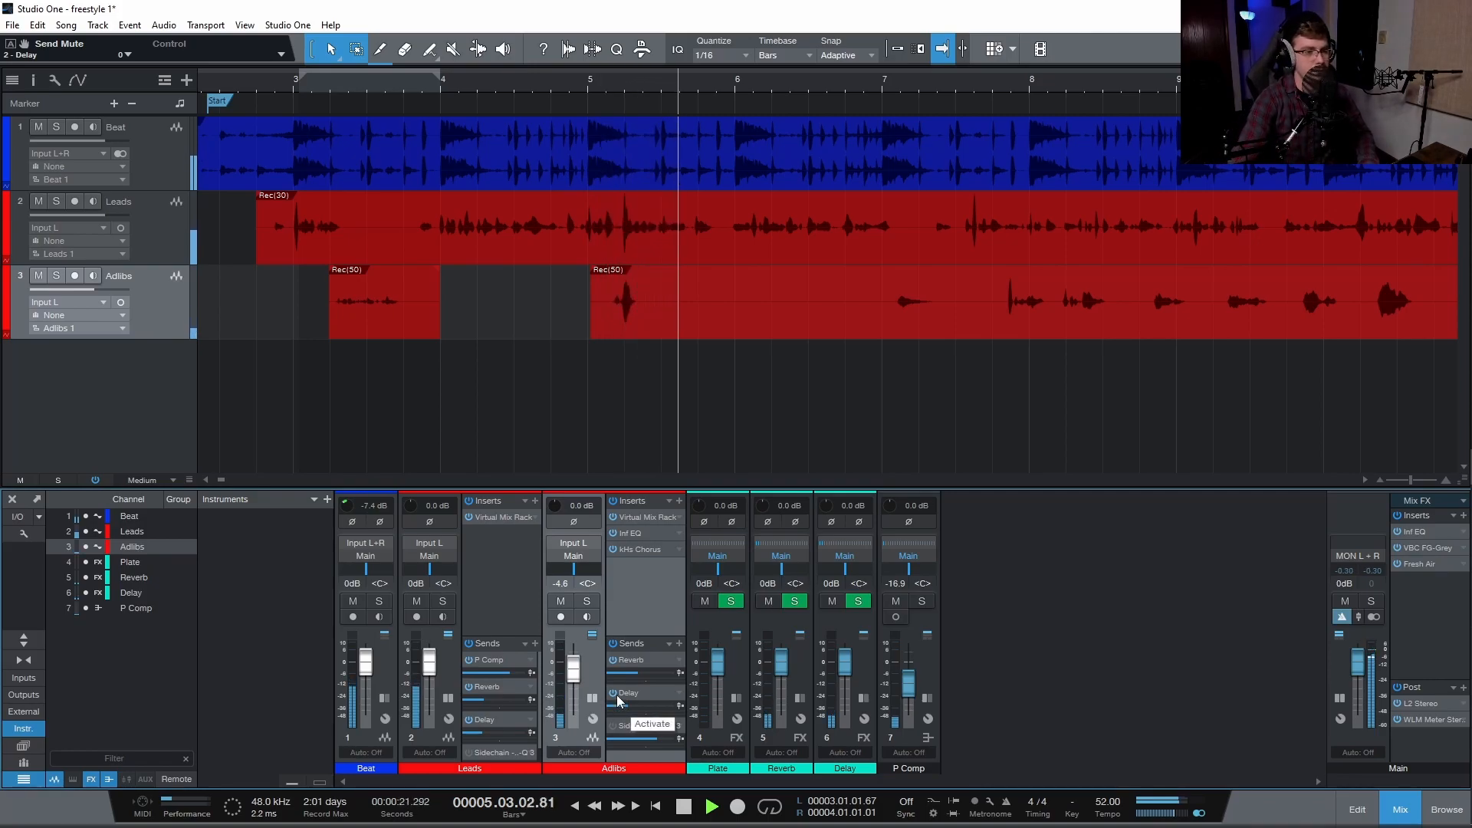
pyautogui.press('space')
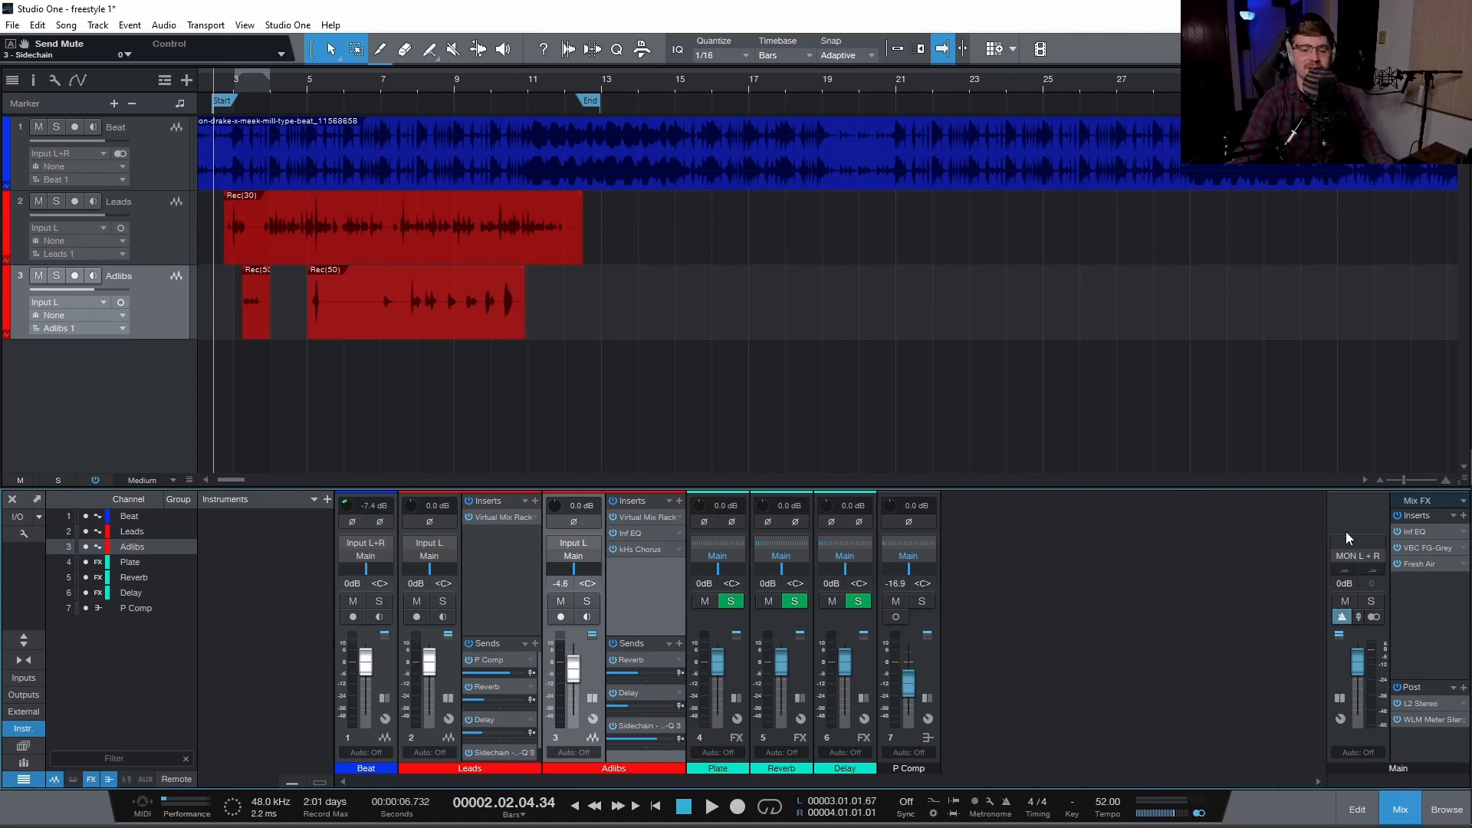
# Review the low-cut, low-mid and high-frequency bands of the Inf EQ on the Main bus, and close its window.
pyautogui.click(1424, 530)
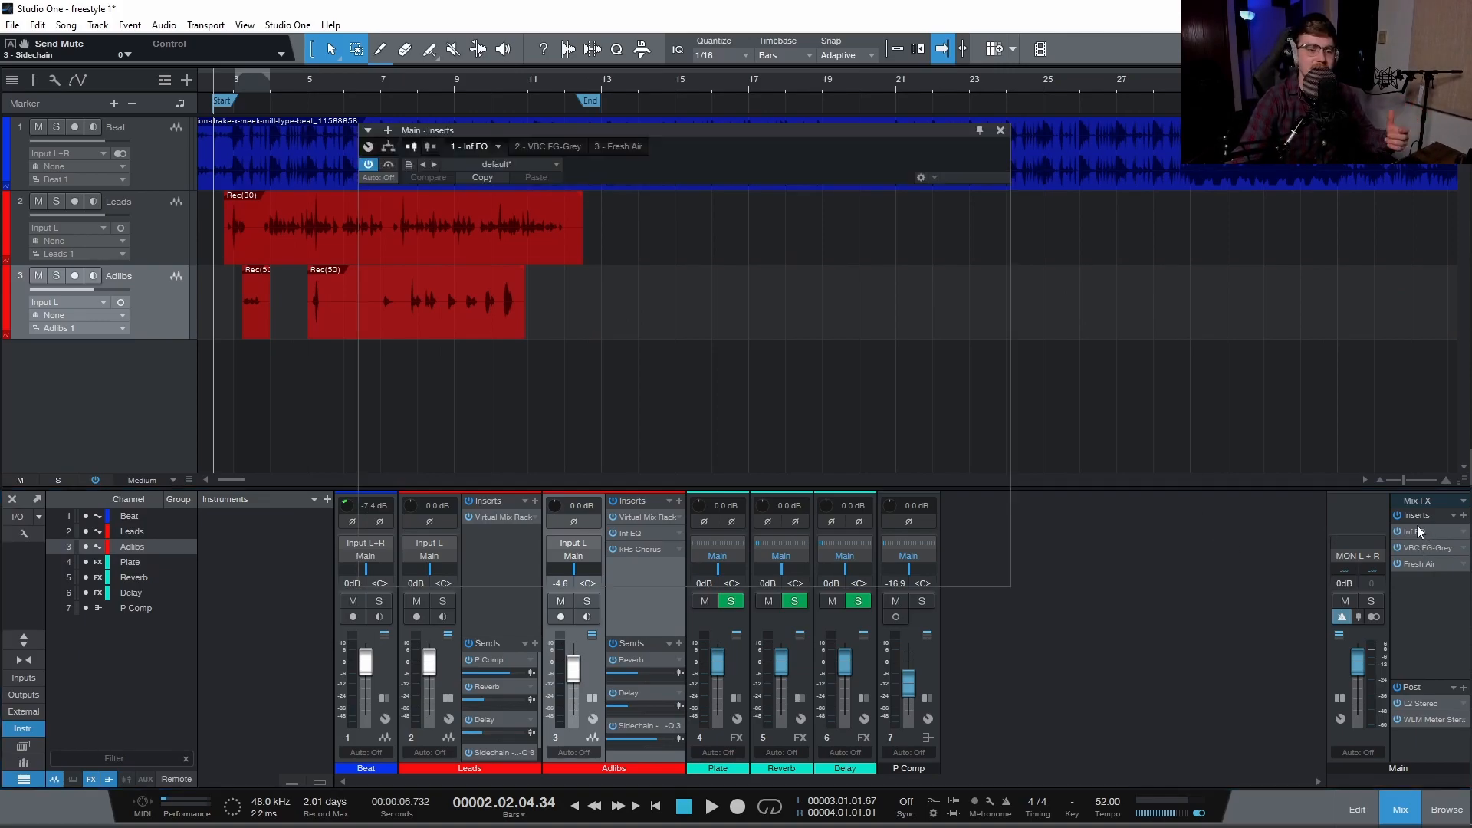
pyautogui.click(543, 399)
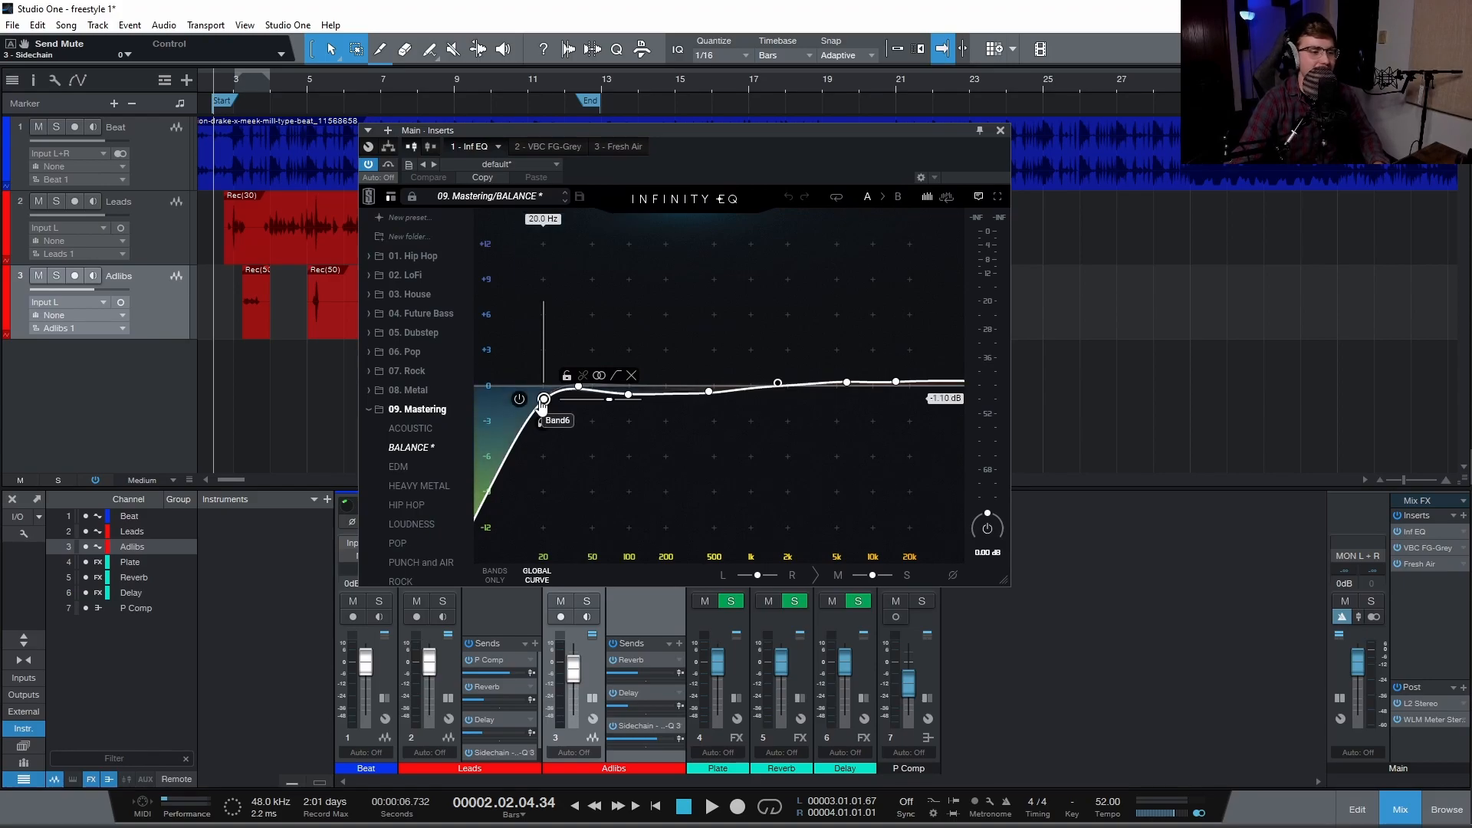
pyautogui.click(628, 396)
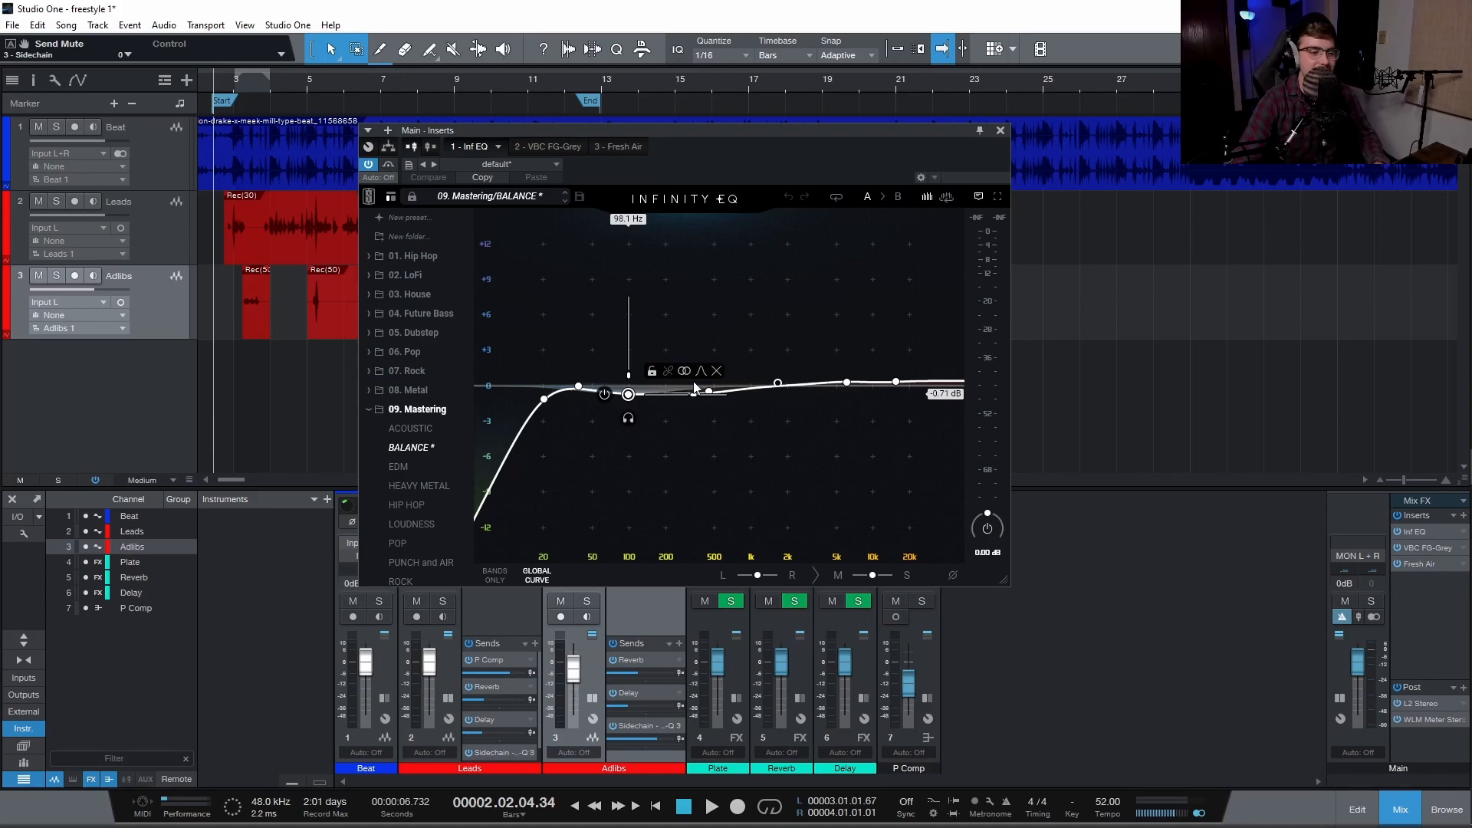
pyautogui.click(708, 394)
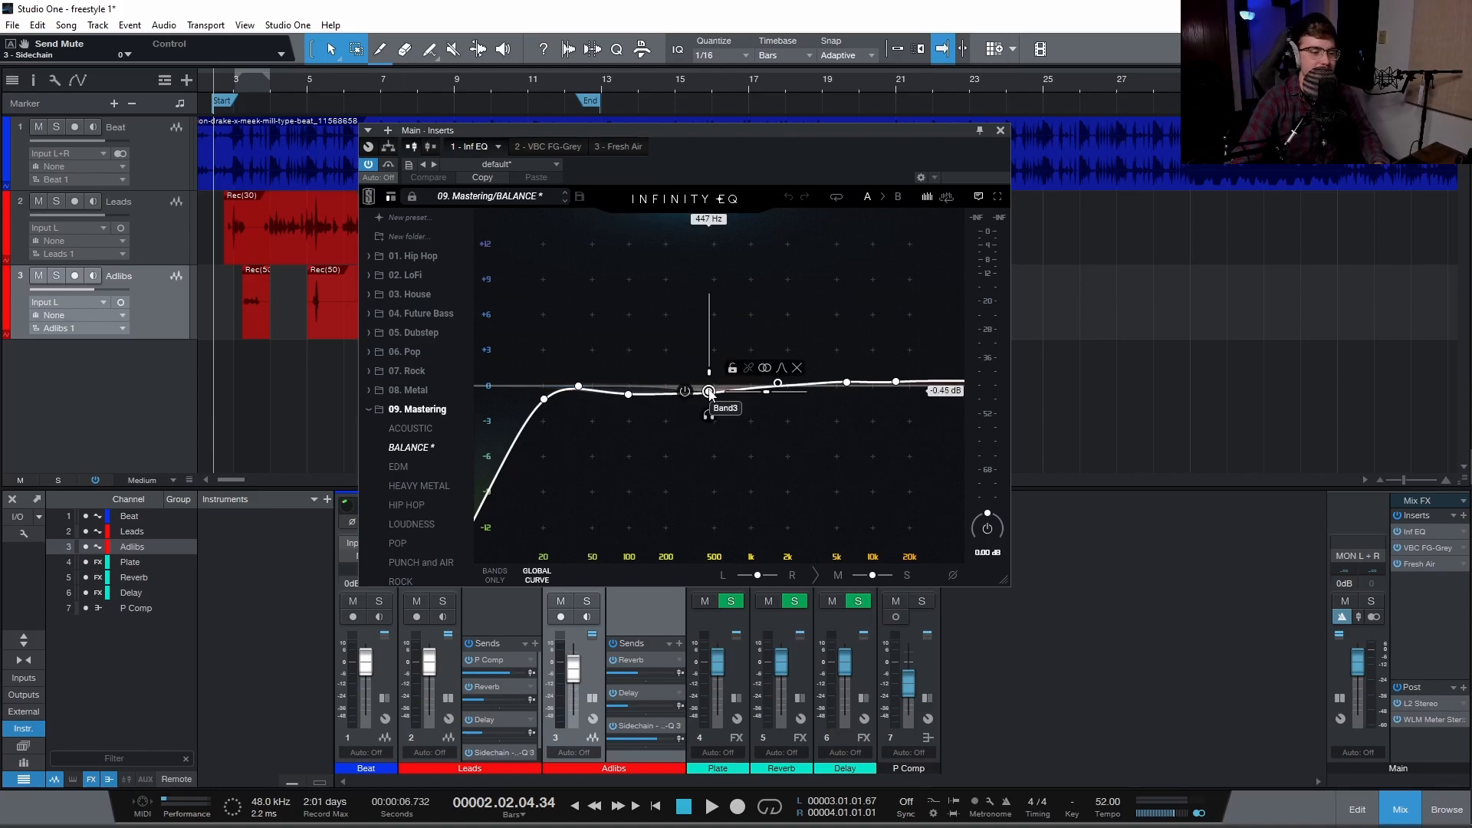
pyautogui.click(846, 382)
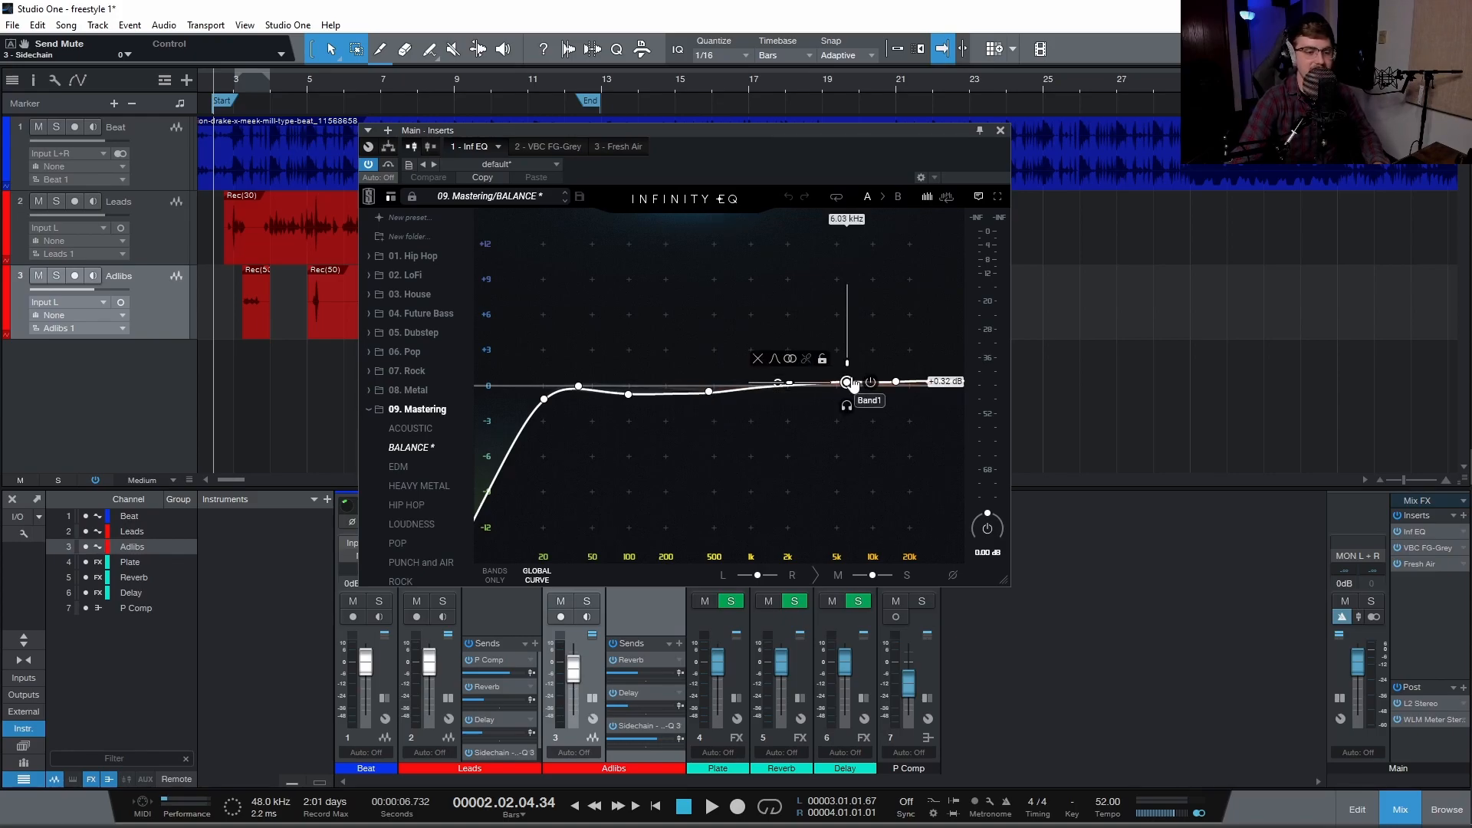
pyautogui.moveTo(848, 383); pyautogui.dragTo(899, 383)
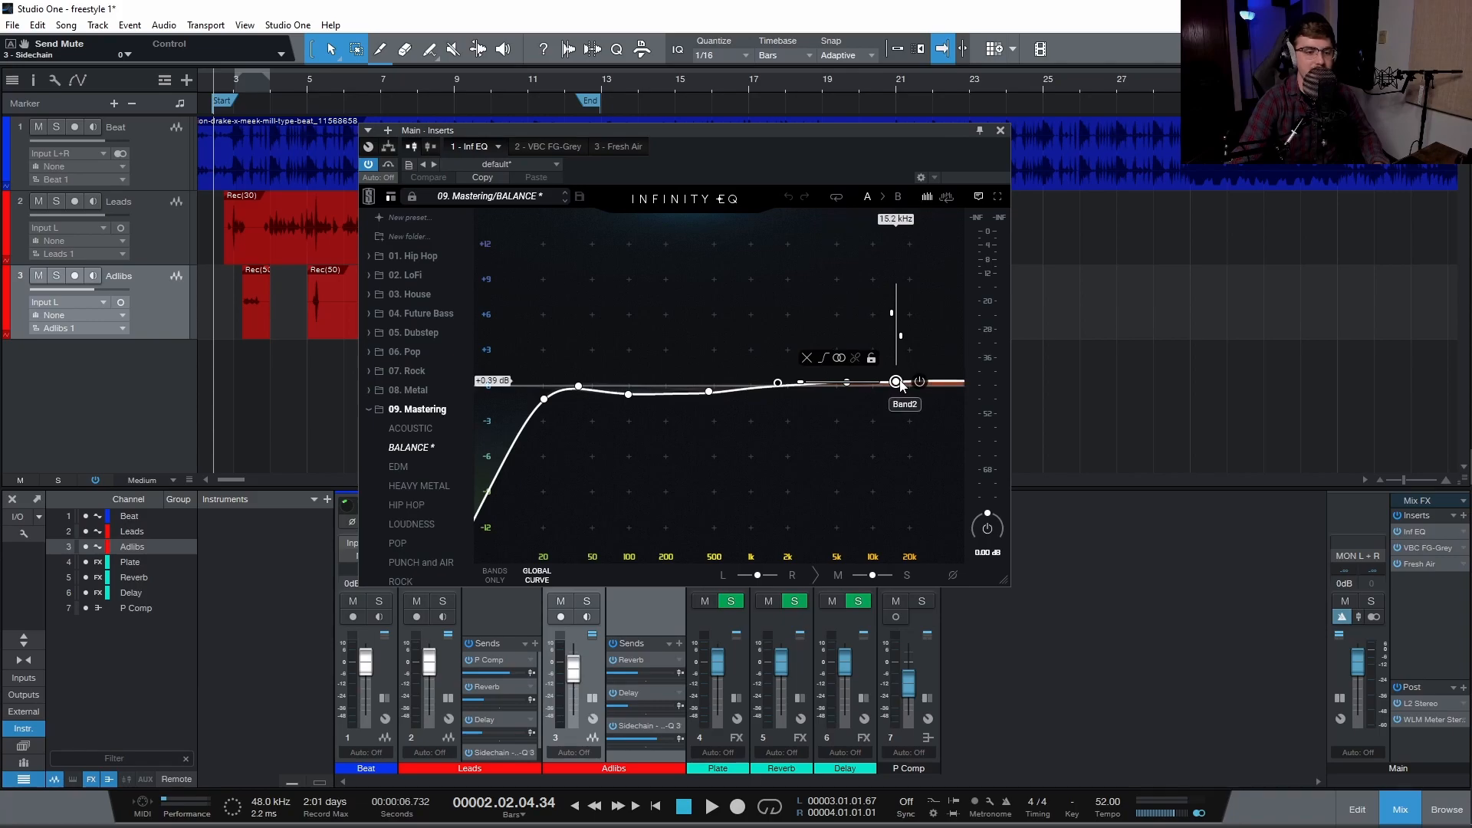
pyautogui.click(1000, 130)
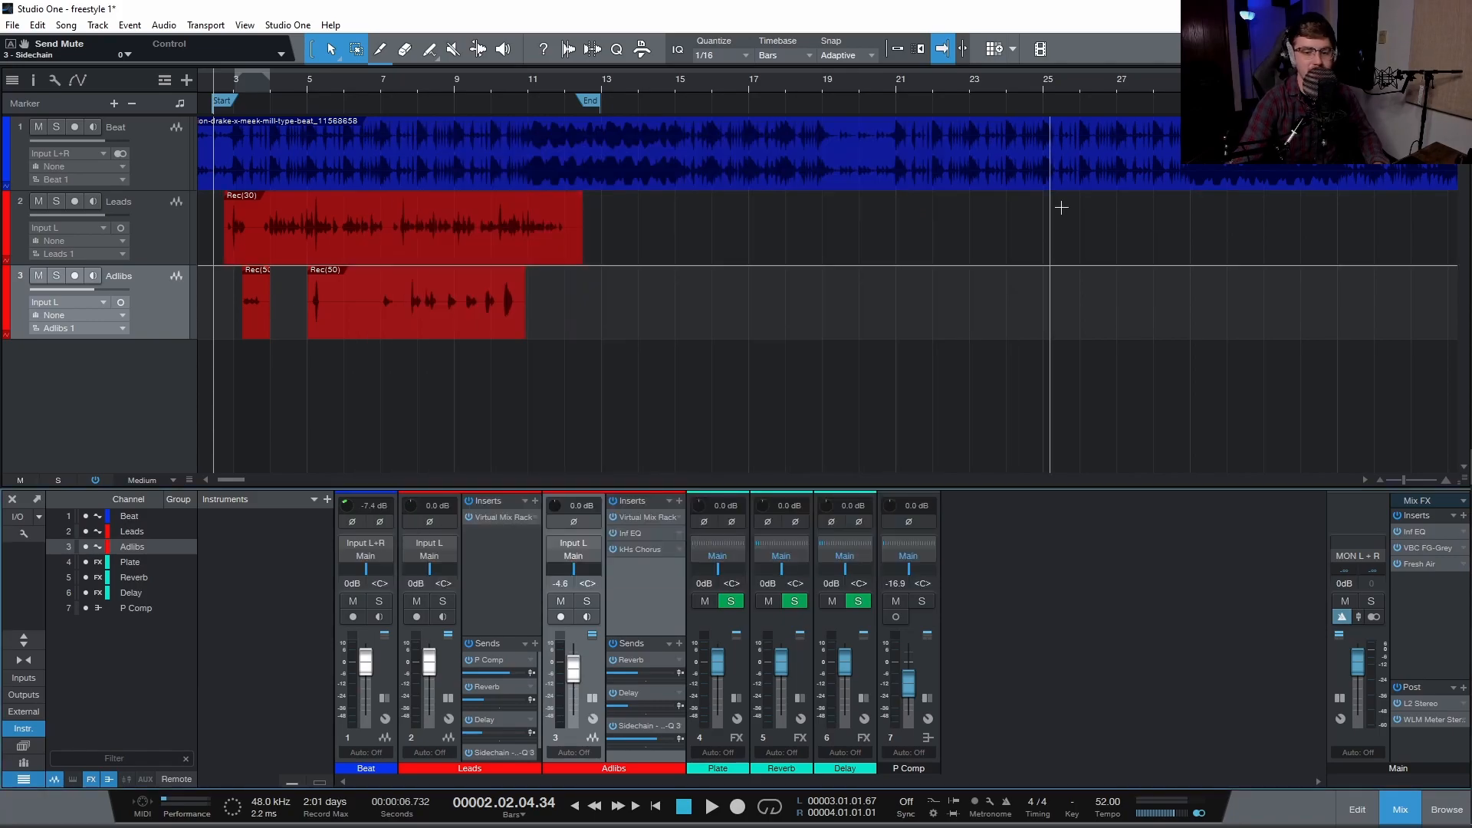
# Review the Main bus's VBC FG-Grey compressor controls and the Fresh Air plug-in's Mid Air and High Air amounts, closing each window.
pyautogui.click(1420, 547)
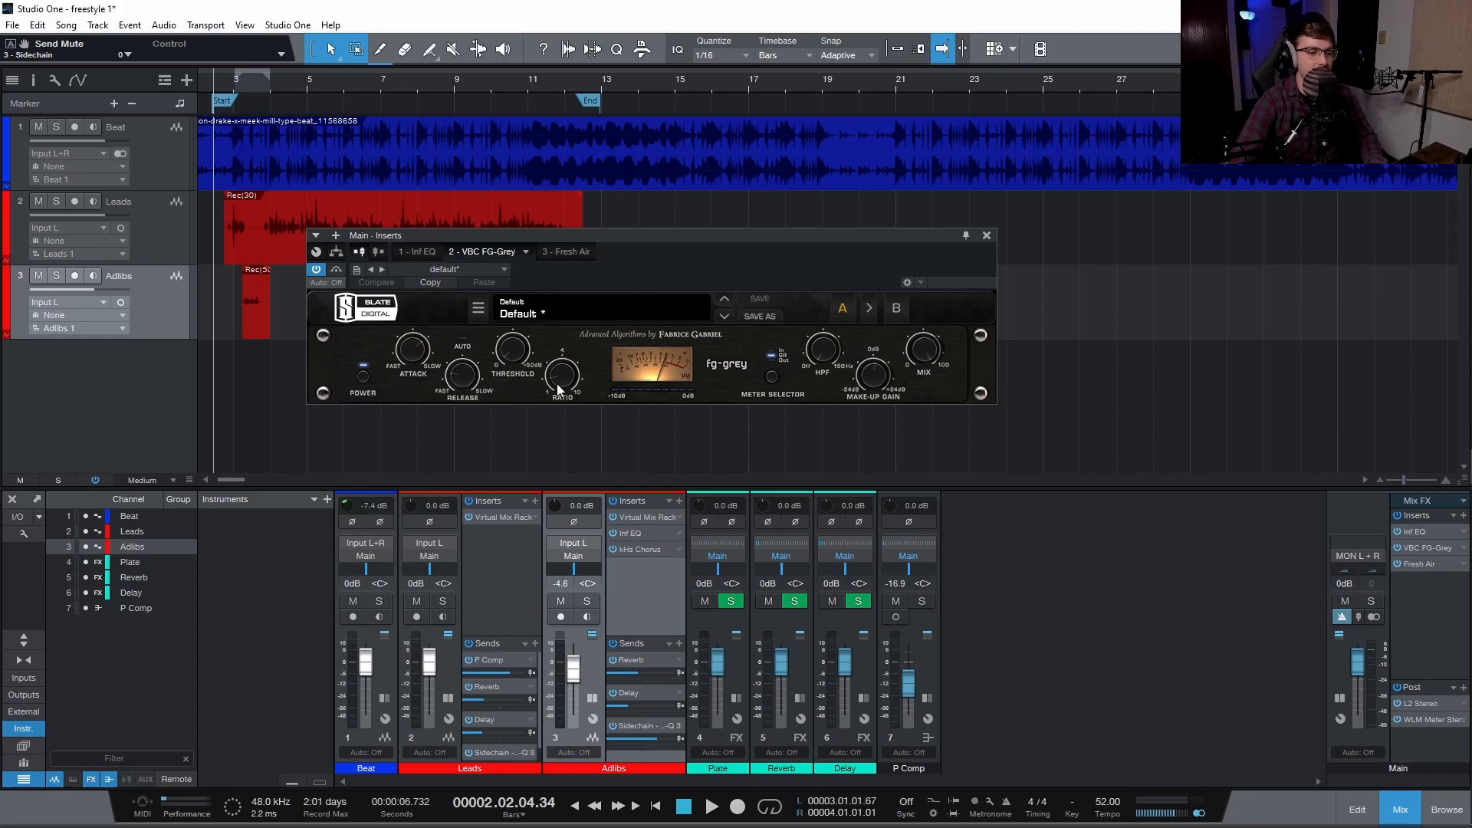
pyautogui.moveTo(872, 376)
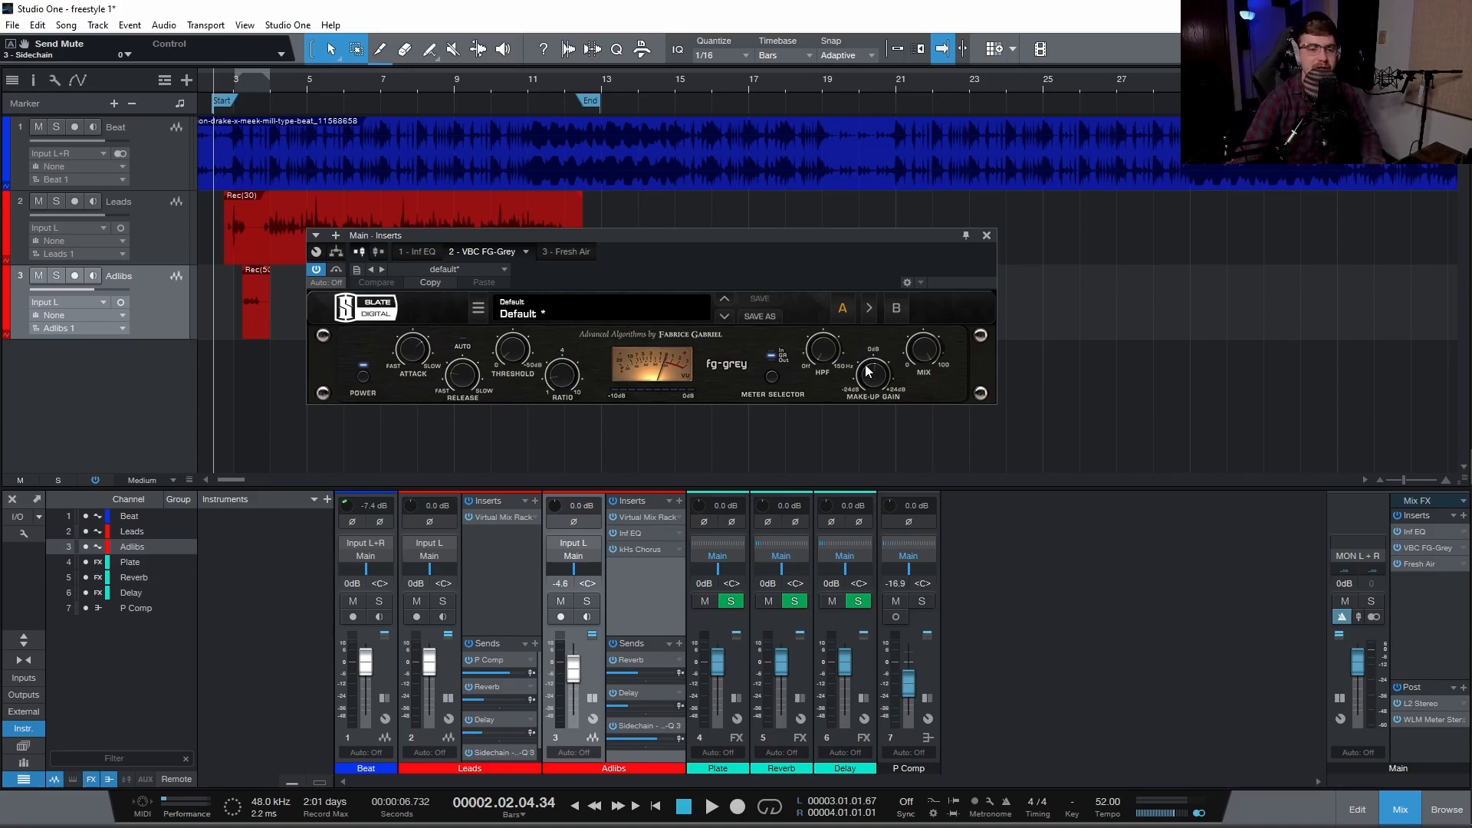
pyautogui.click(987, 236)
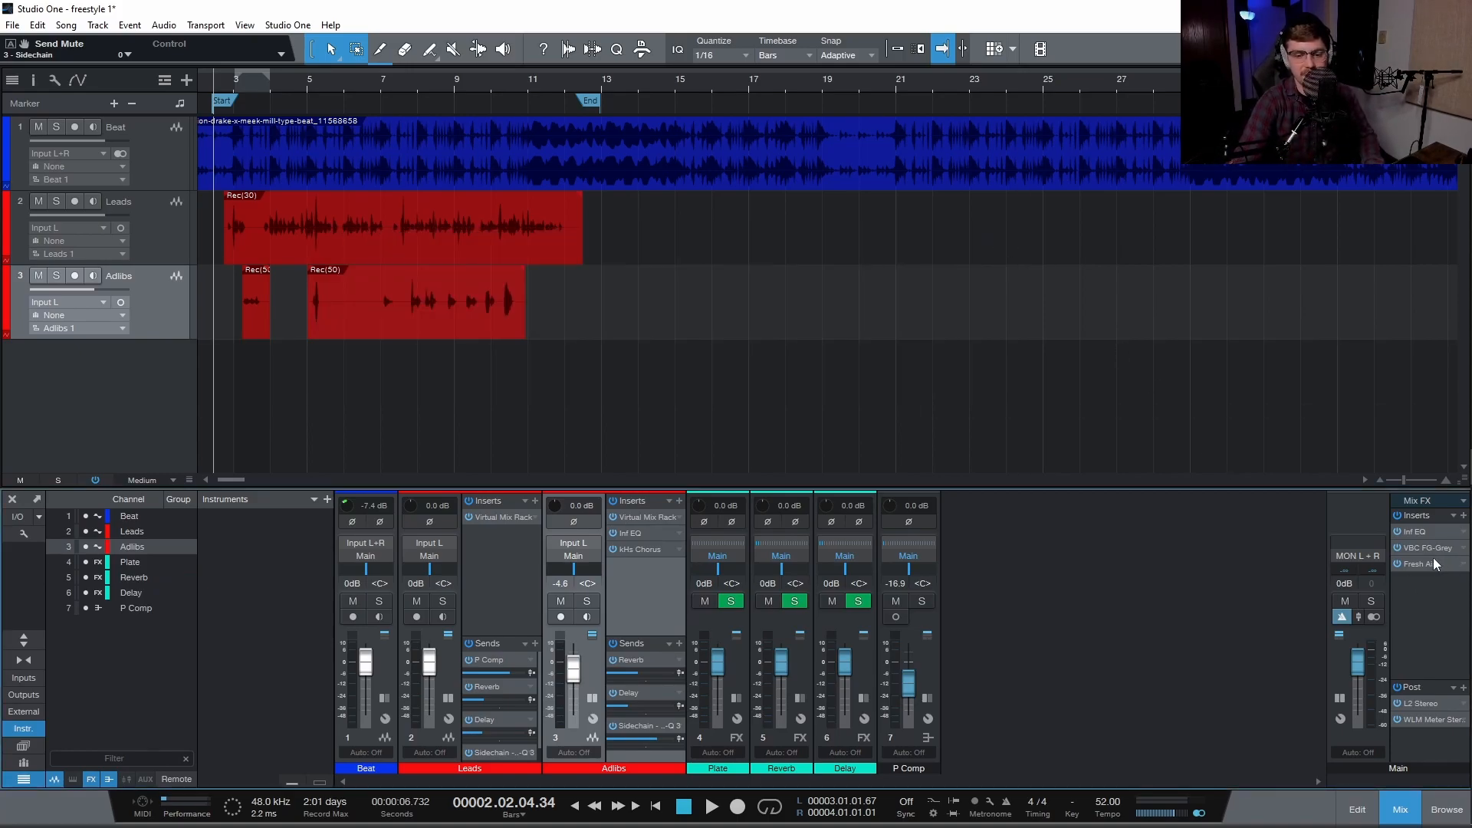
pyautogui.doubleClick(1428, 568)
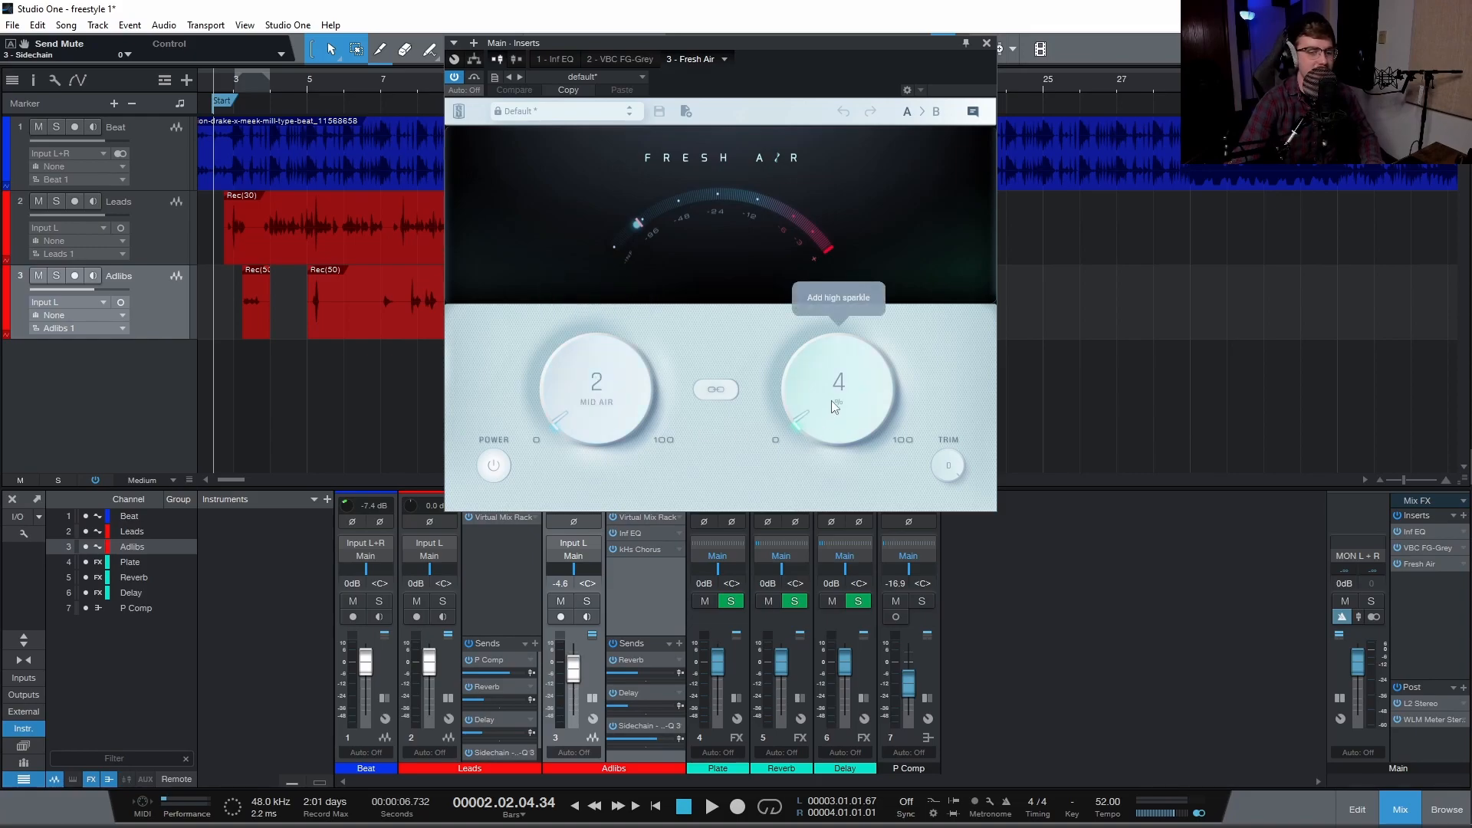
pyautogui.click(987, 44)
# Open the L2 Stereo limiter among the Main bus's post-fader effects to examine its threshold and output ceiling.
pyautogui.click(1416, 706)
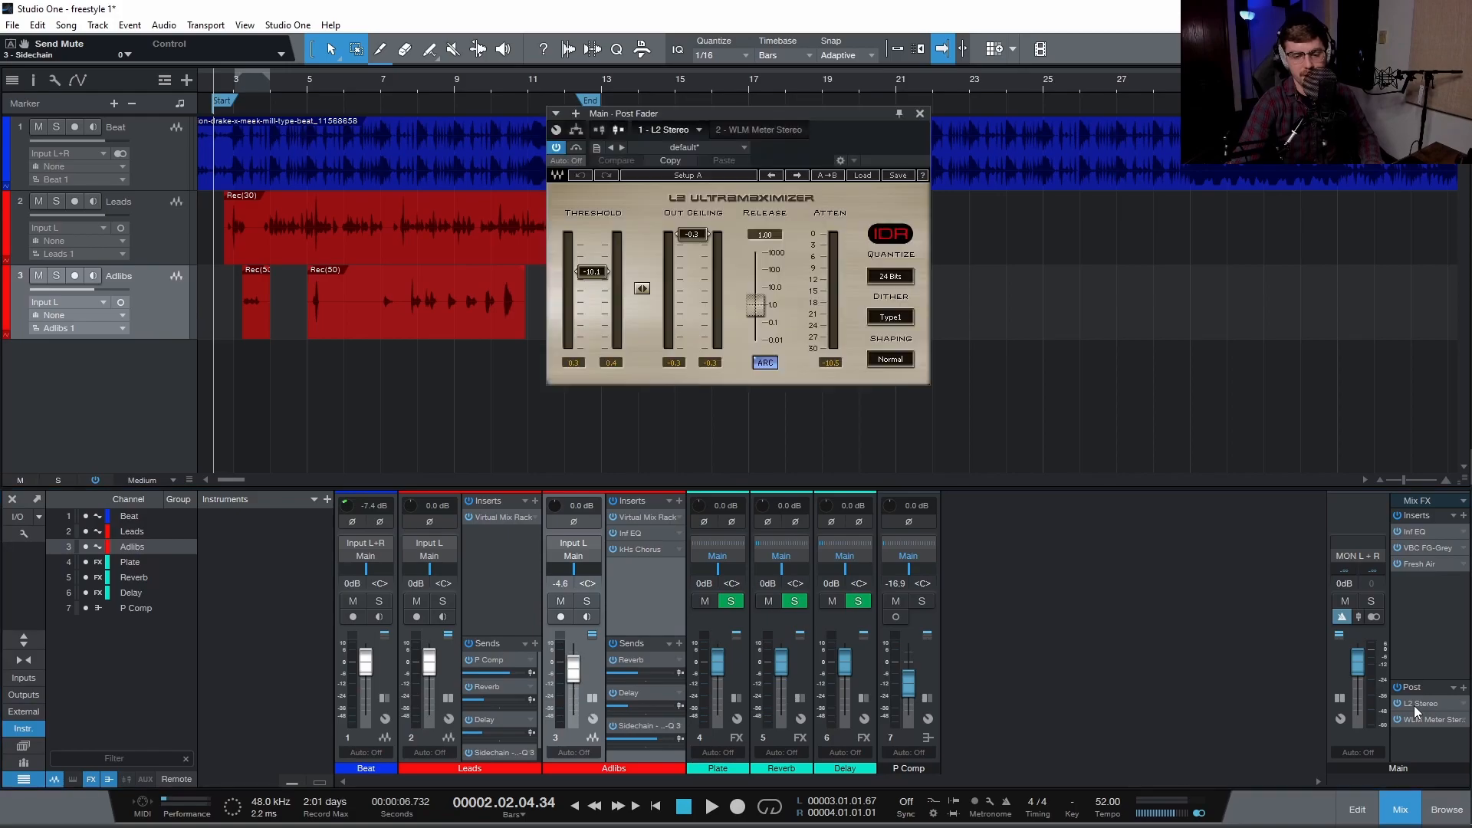